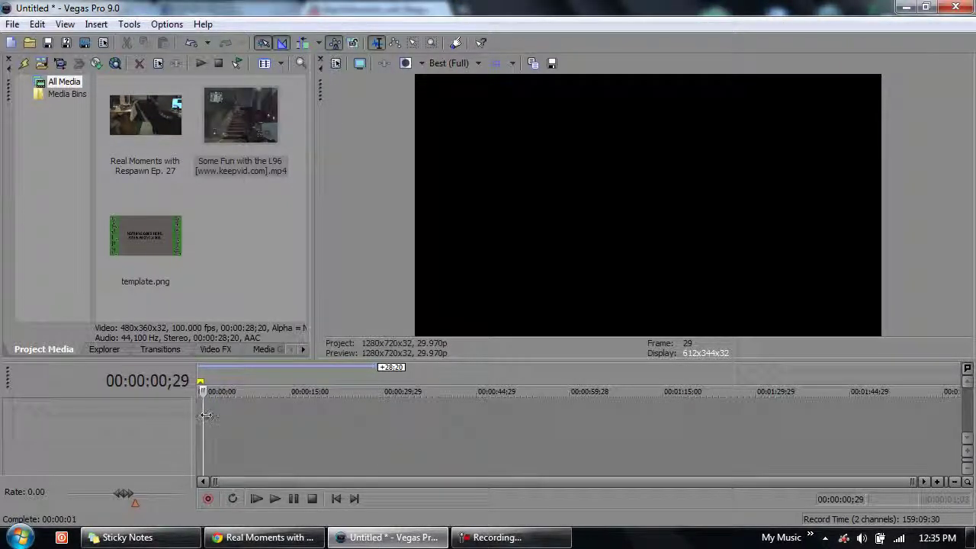
# Place the L96 clip on the timeline at the start
pyautogui.moveTo(206, 414); pyautogui.dragTo(211, 357)
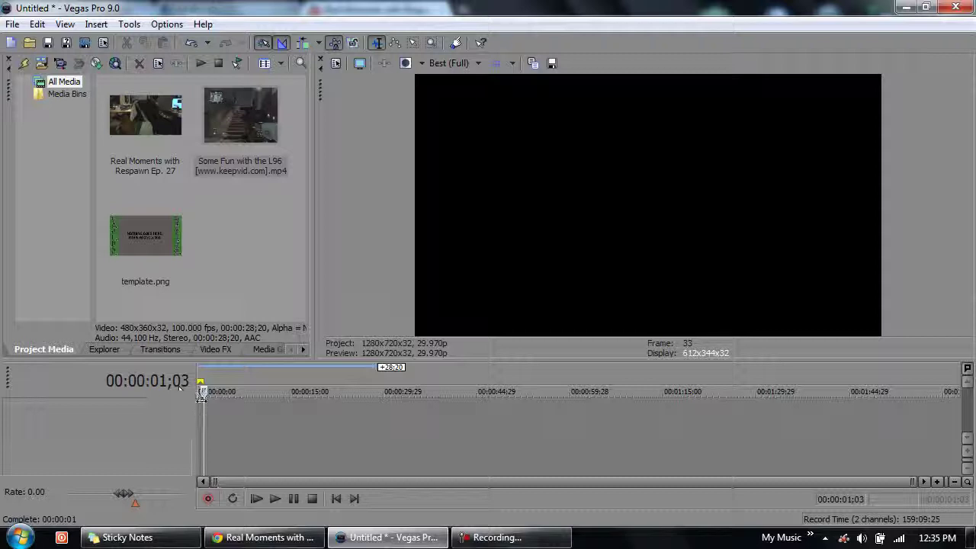
pyautogui.press('space')
pyautogui.press('space')
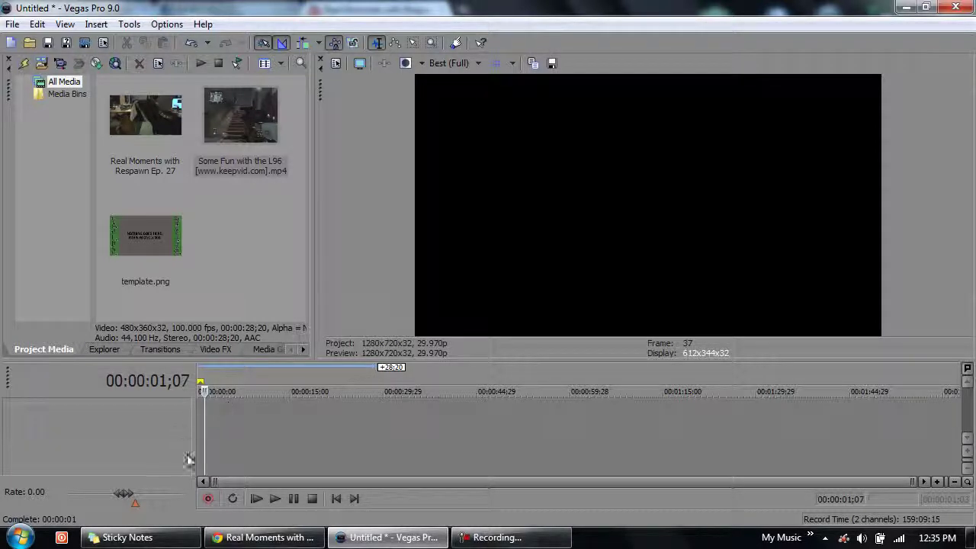
pyautogui.click(198, 456)
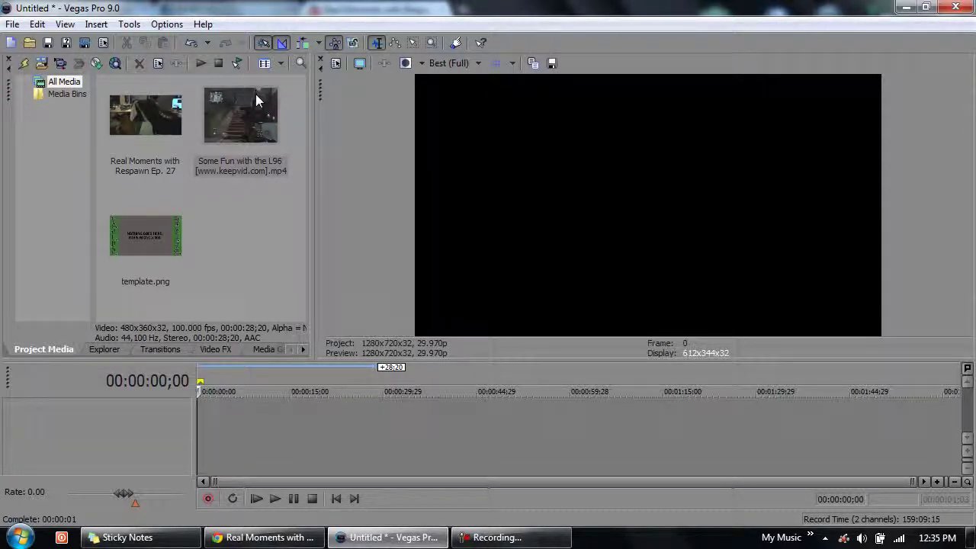
pyautogui.moveTo(255, 94); pyautogui.dragTo(199, 431)
pyautogui.click(259, 423)
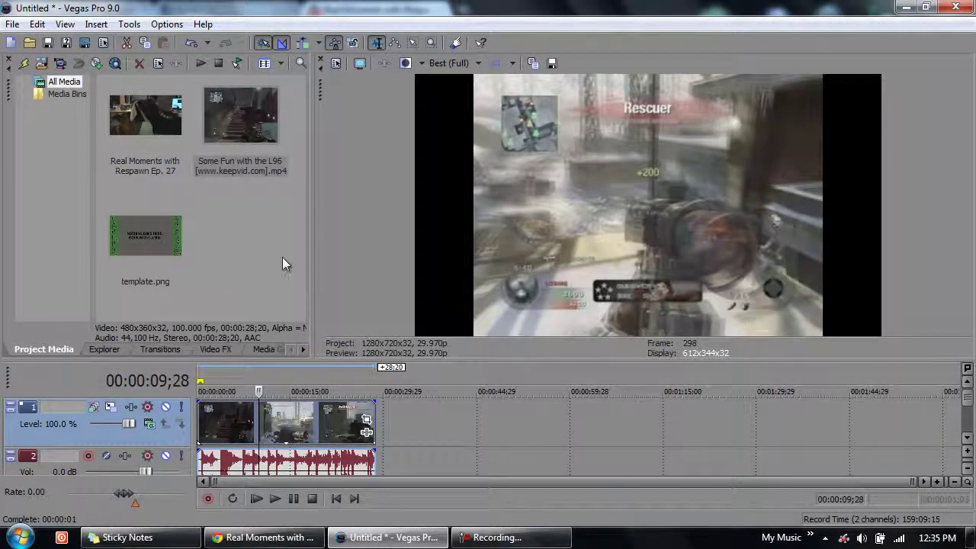
# Disable resampling in the L96 clip's properties
pyautogui.rightClick(297, 435)
pyautogui.click(328, 431)
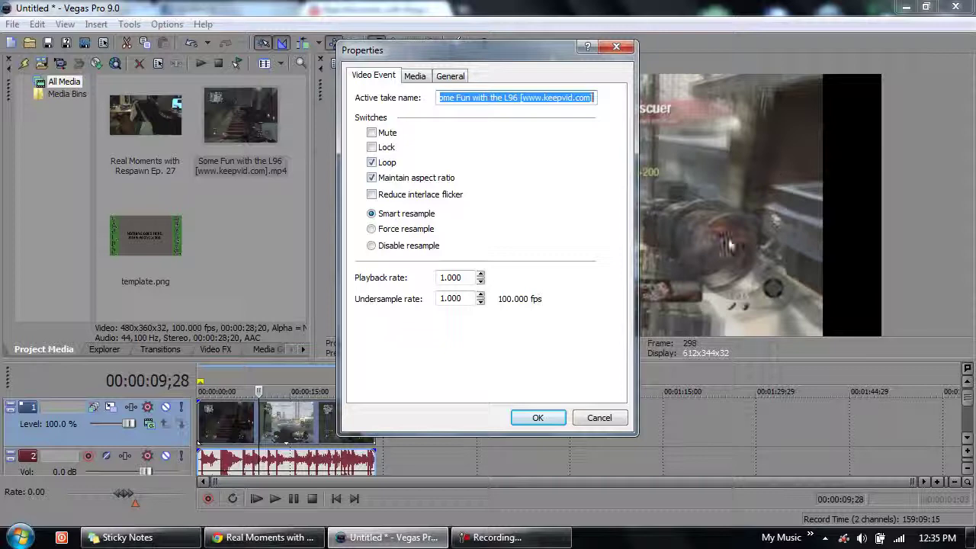
pyautogui.click(410, 246)
pyautogui.click(542, 417)
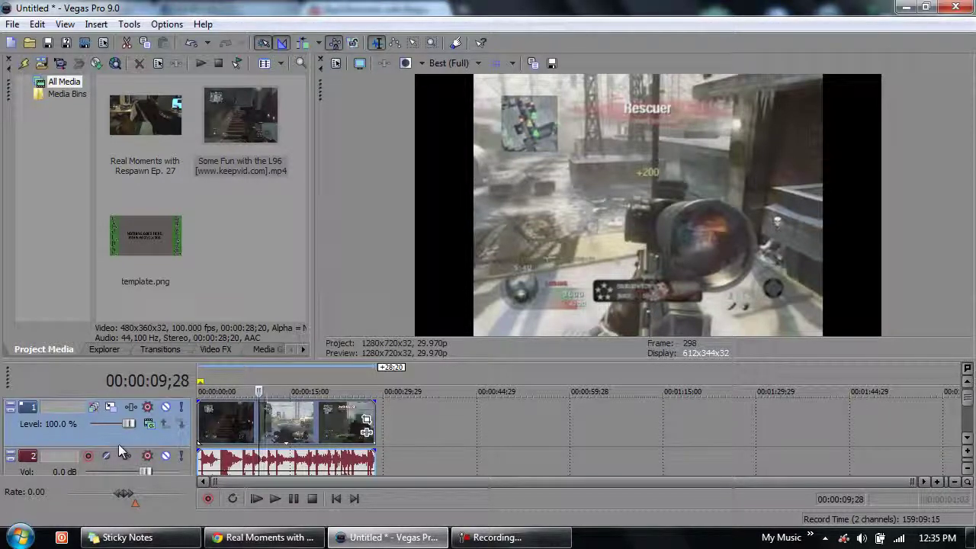
# Duplicate video track 1 into a second L96 video track, leaving Event FX unchanged
pyautogui.rightClick(147, 432)
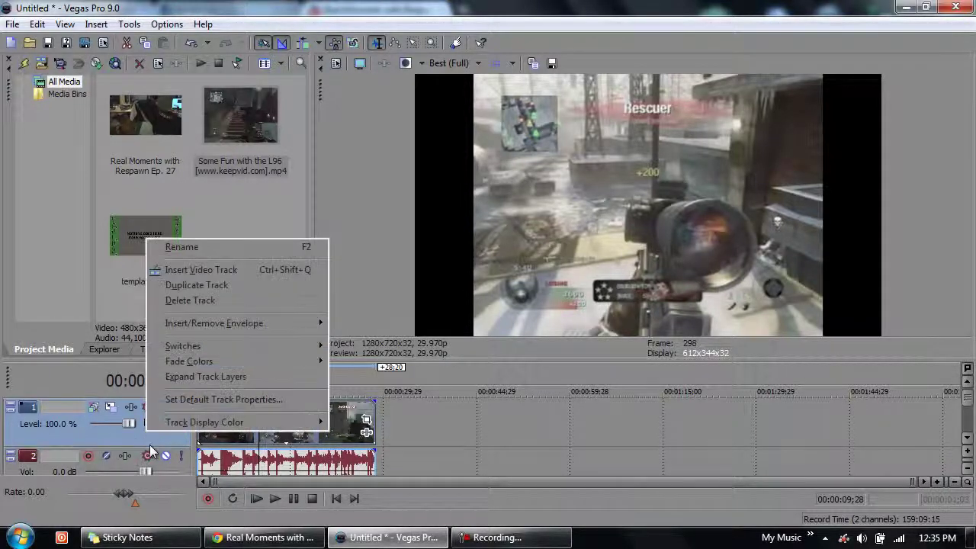
pyautogui.click(221, 285)
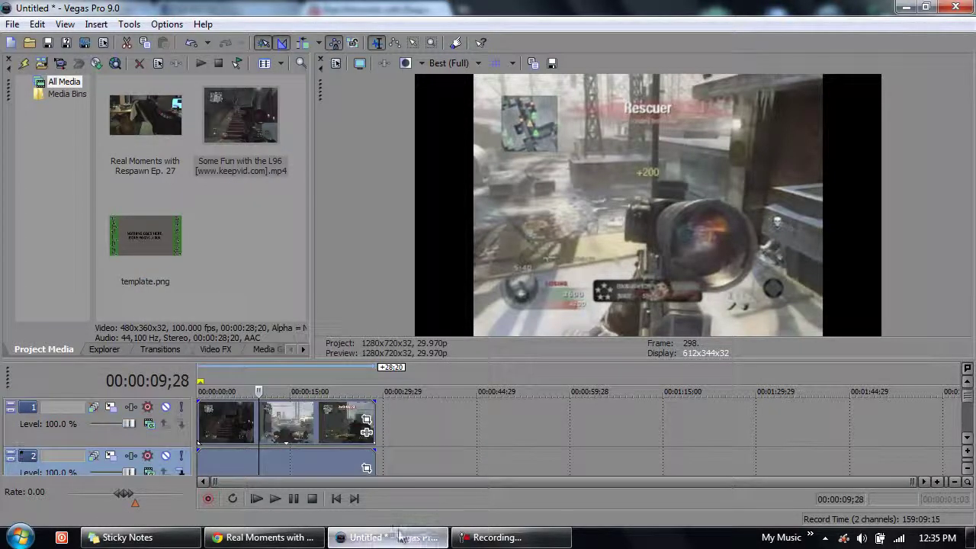
pyautogui.click(967, 439)
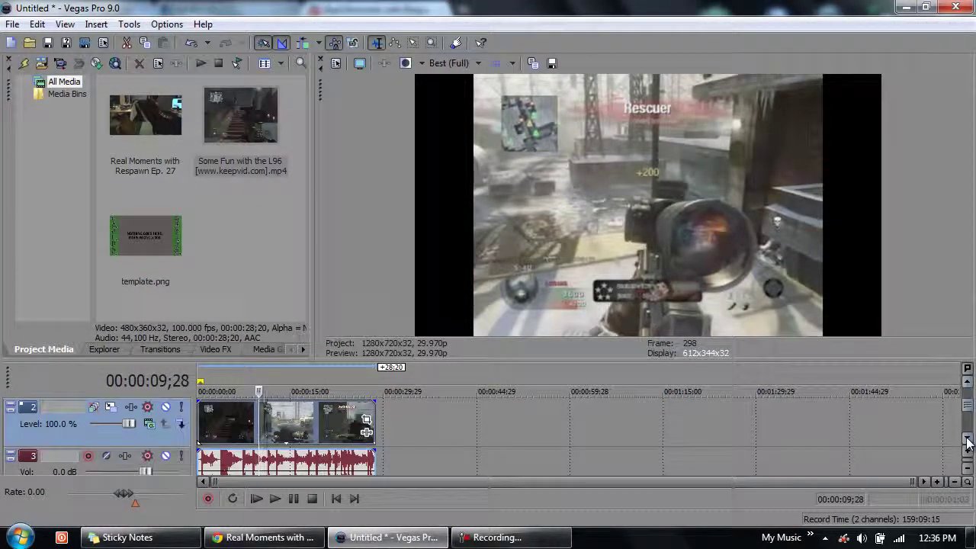
pyautogui.click(968, 389)
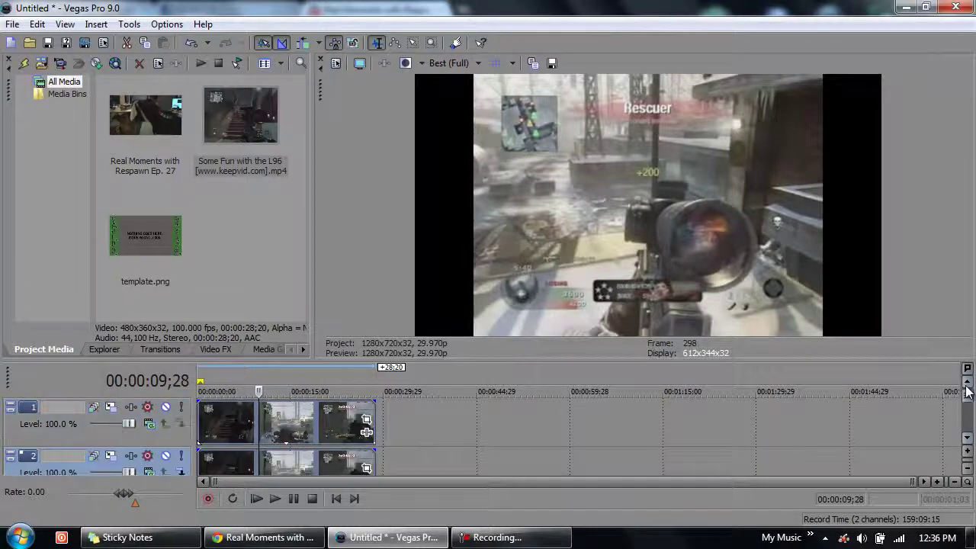
pyautogui.click(967, 439)
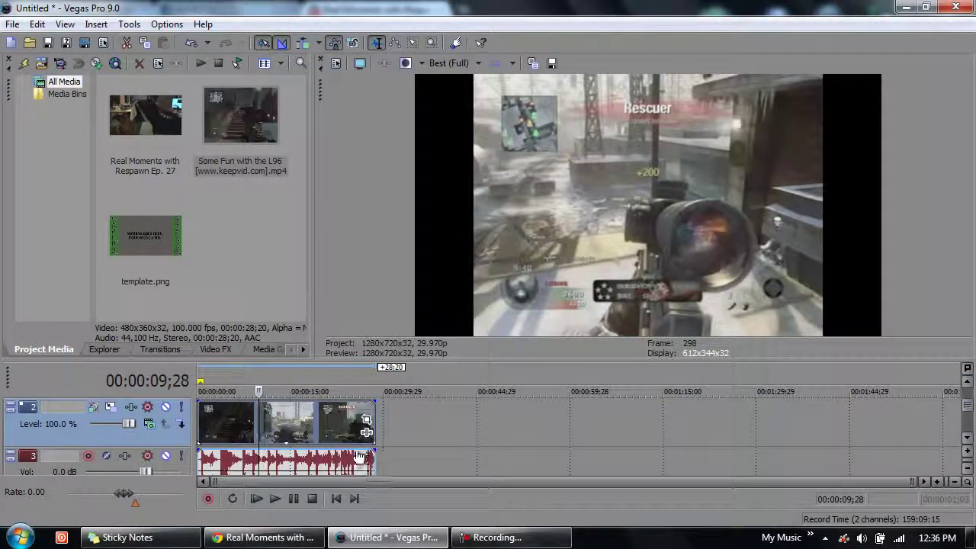
pyautogui.click(367, 432)
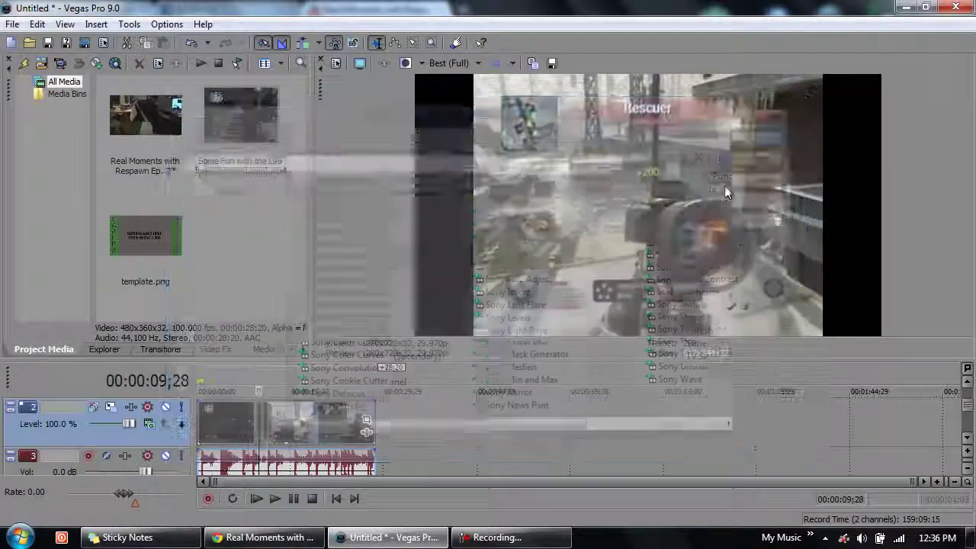
pyautogui.click(790, 101)
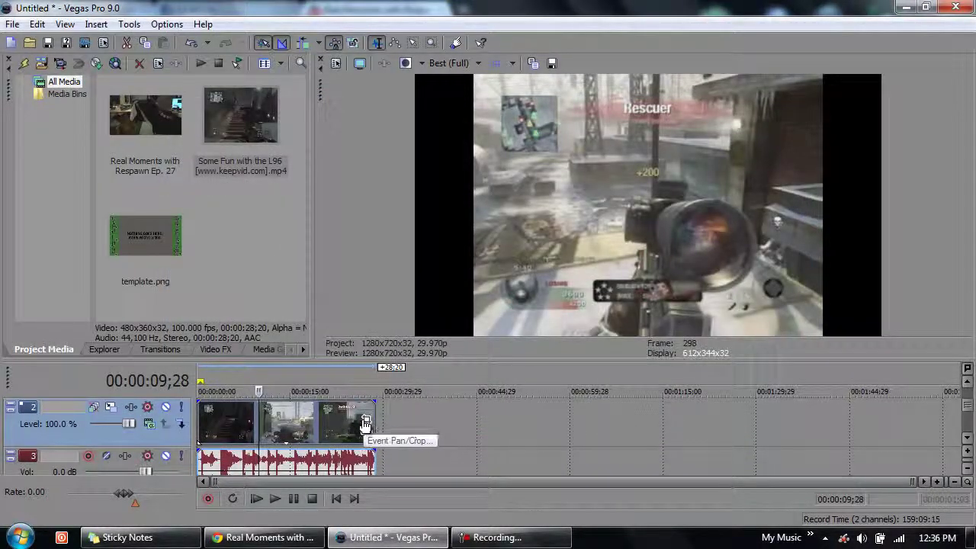
# Widen track 2's motion to 1,738.96 × 720, with Y scaling locked
pyautogui.click(111, 408)
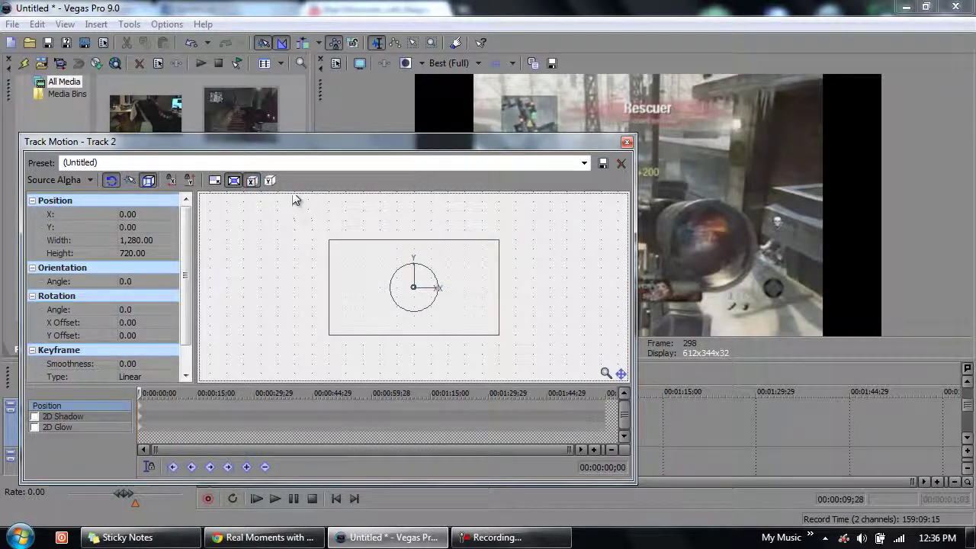
pyautogui.click(272, 182)
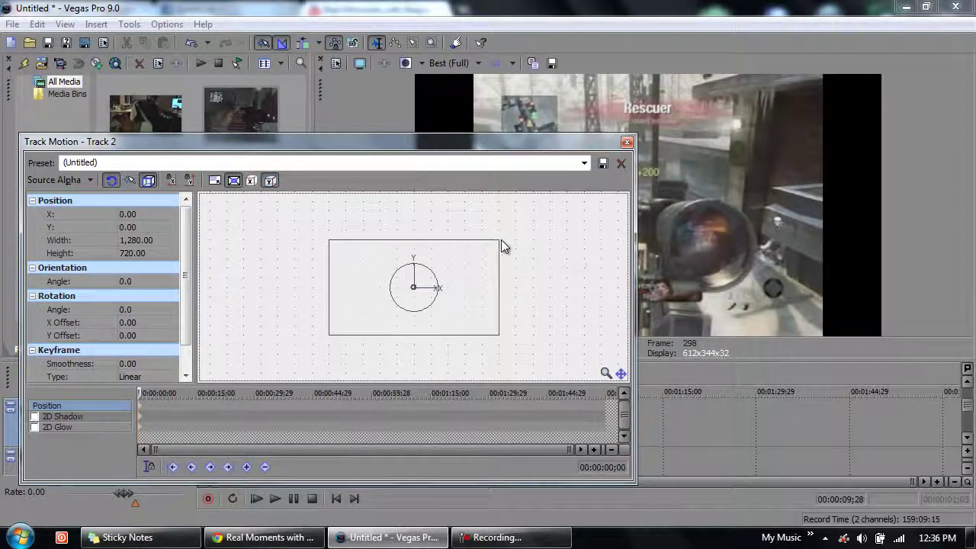
pyautogui.moveTo(504, 243); pyautogui.dragTo(532, 251)
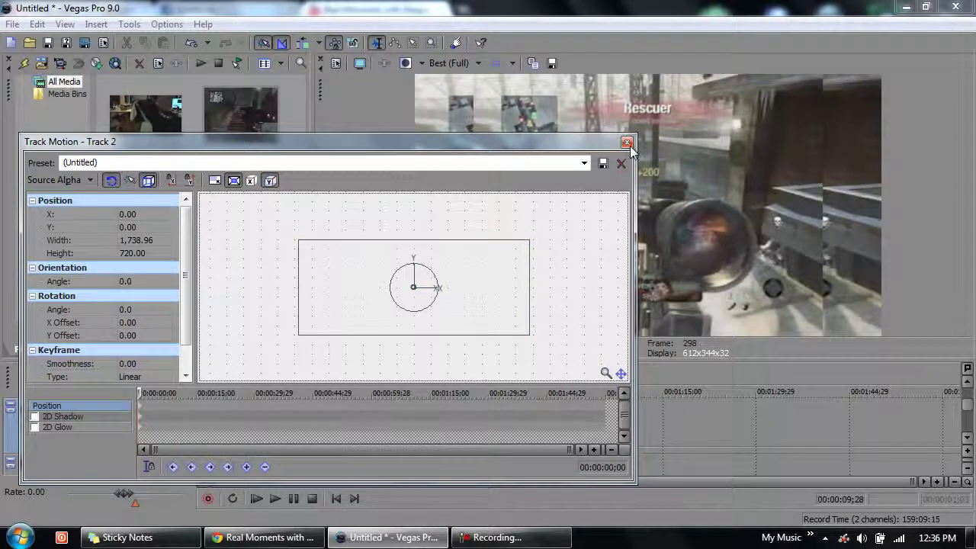
pyautogui.click(627, 143)
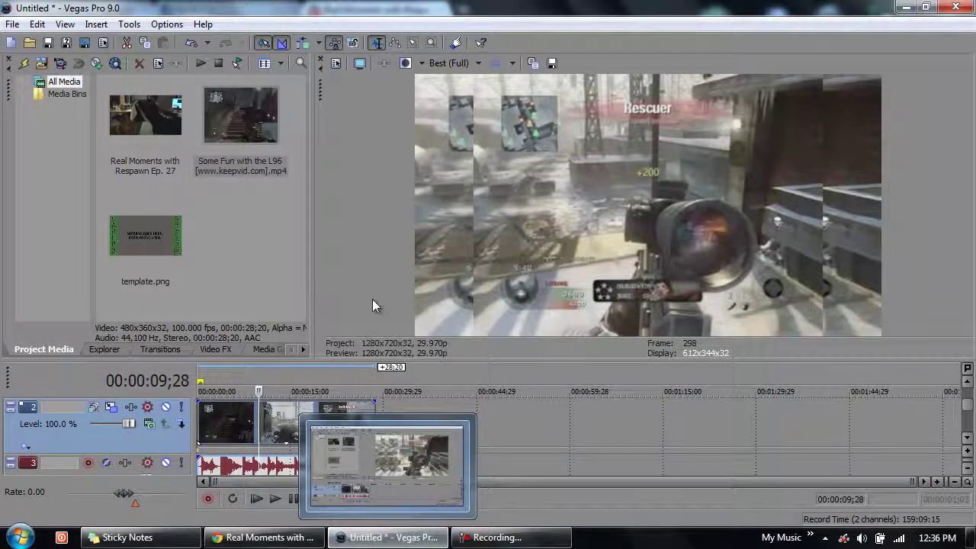
# Add Sony Gaussian Blur to the track 2 clip
pyautogui.click(368, 436)
pyautogui.moveTo(455, 529)
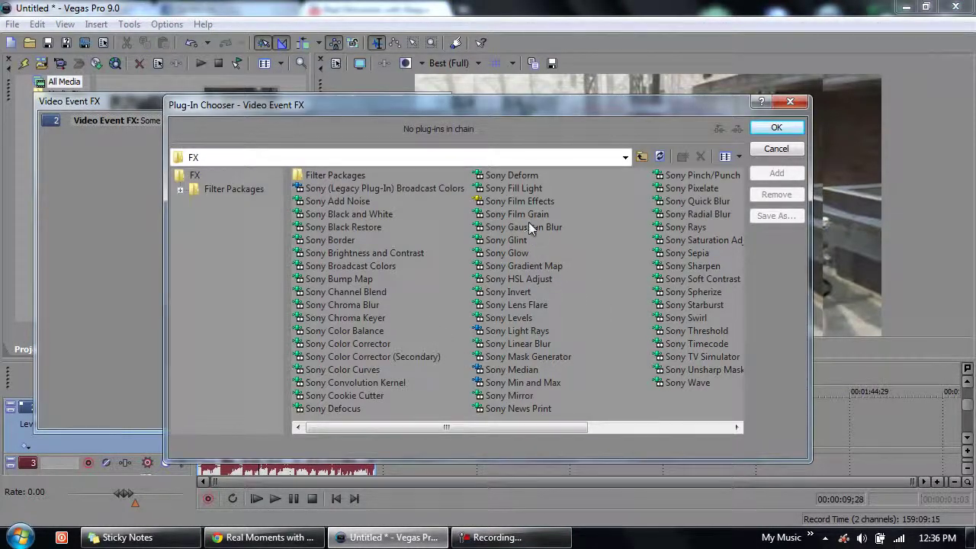
pyautogui.click(526, 228)
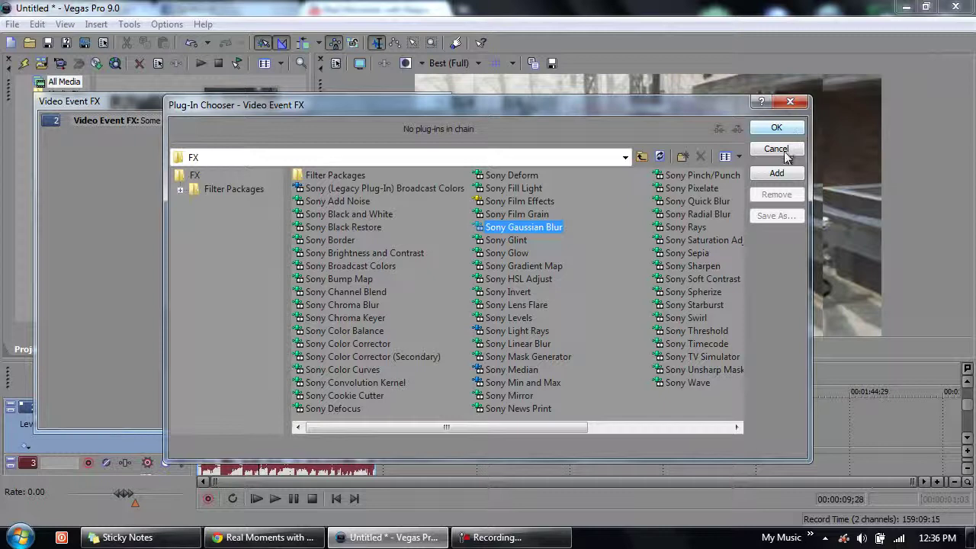
pyautogui.click(776, 174)
pyautogui.click(777, 128)
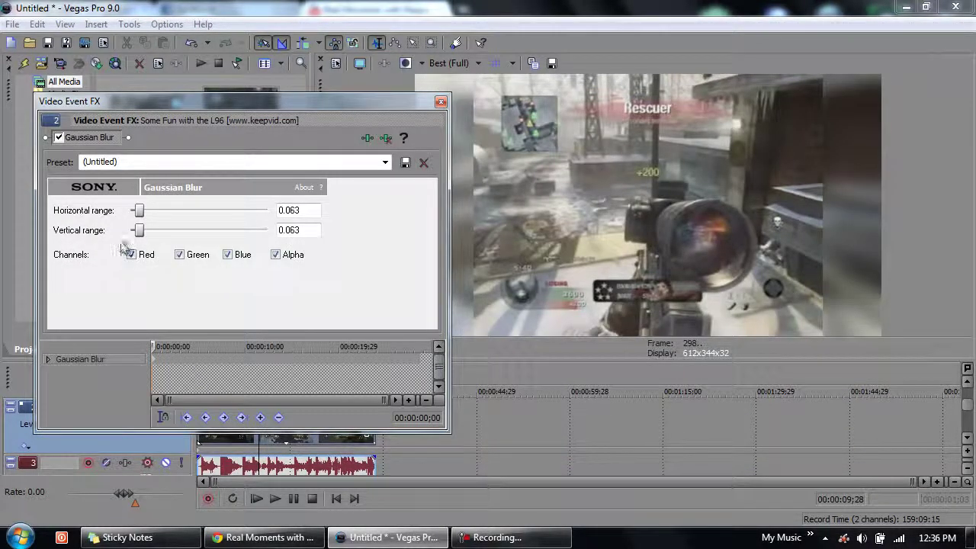
# Set the blur's horizontal and vertical range to 0.060
pyautogui.doubleClick(305, 230)
pyautogui.press('BackSpace')
pyautogui.write('0')
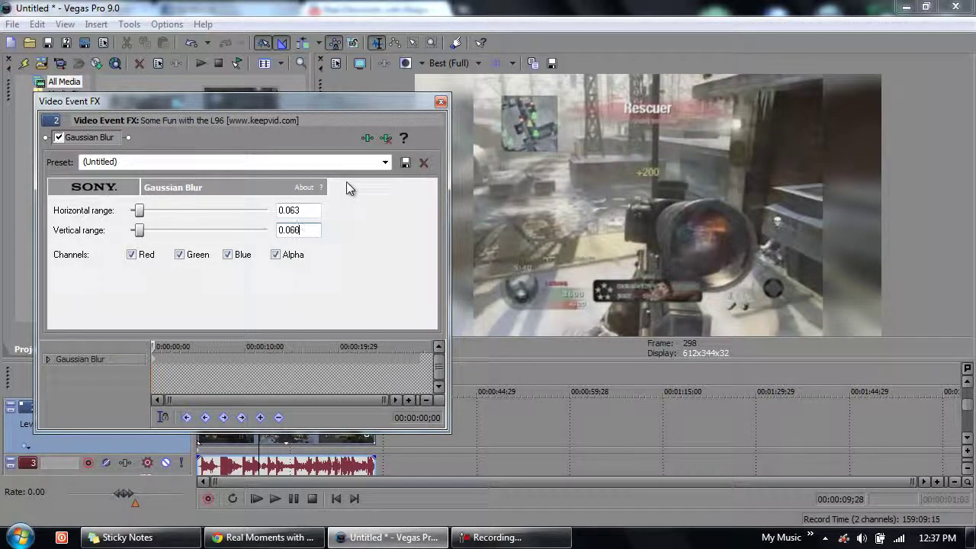
pyautogui.click(308, 211)
pyautogui.click(440, 101)
# Step the cursor forward frame by frame to 00:00:11;04
pyautogui.press('Right')
pyautogui.press('Right')
pyautogui.press('Right')
pyautogui.press('Right')
pyautogui.press('Right')
pyautogui.press('Right')
pyautogui.press('Right')
pyautogui.press('Right')
pyautogui.press('Right')
pyautogui.press('Right')
pyautogui.press('Right')
pyautogui.press('Right')
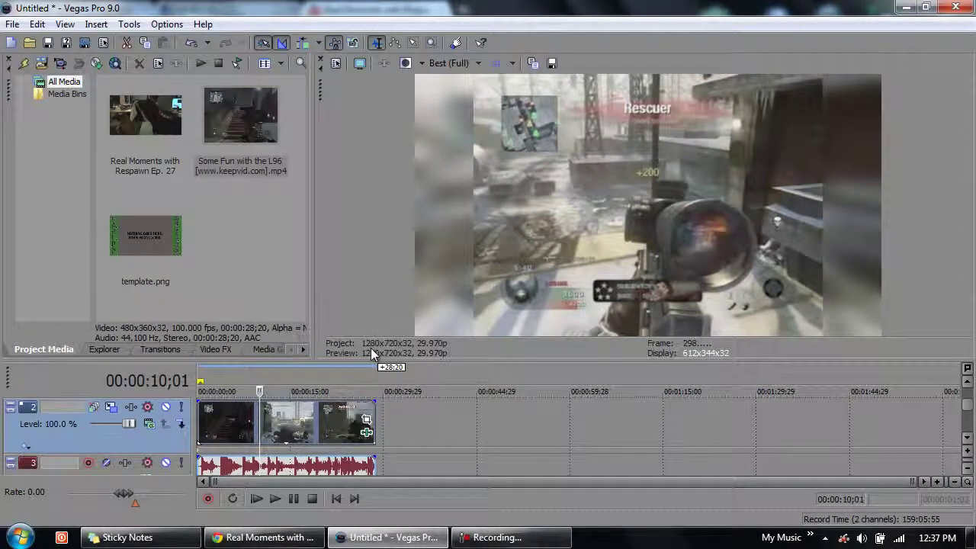
pyautogui.press('Right')
pyautogui.press('Right')
pyautogui.press('Right')
pyautogui.press('Right')
pyautogui.press('Right')
pyautogui.press('Right')
pyautogui.press('Right')
pyautogui.press('Right')
pyautogui.press('Right')
pyautogui.press('Right')
pyautogui.press('Right')
pyautogui.press('Right')
pyautogui.press('Right')
pyautogui.press('Right')
pyautogui.press('Right')
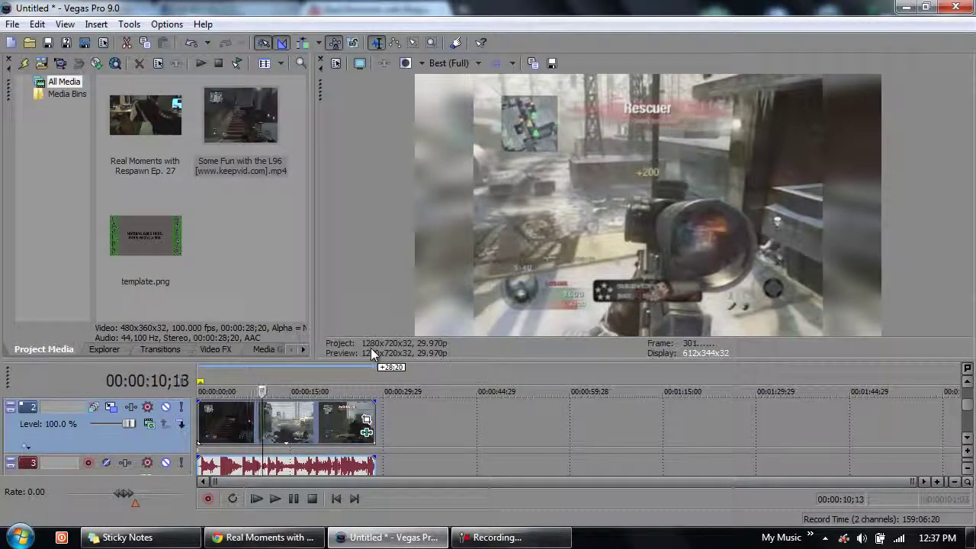
pyautogui.press('Right')
pyautogui.press('Right')
pyautogui.press('Right')
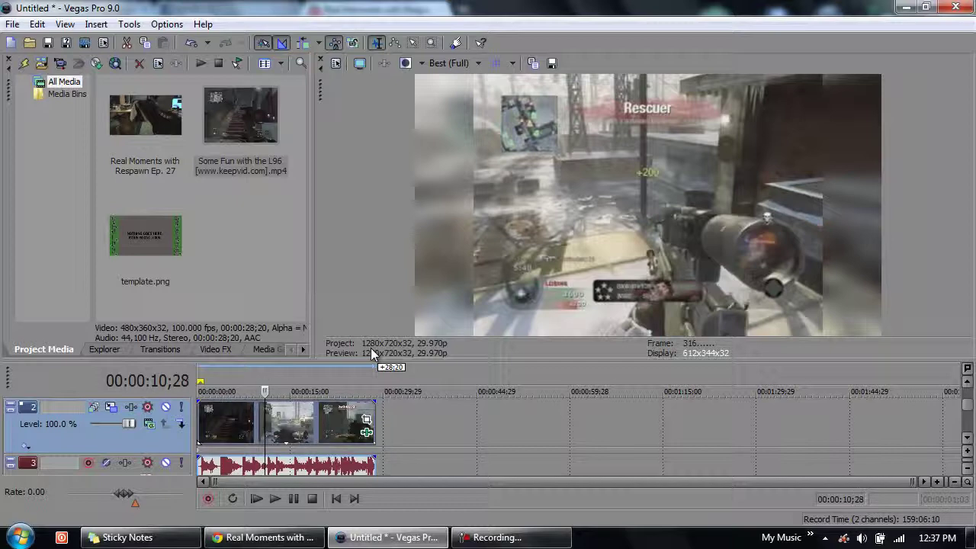
pyautogui.press('Right')
pyautogui.press('Right')
pyautogui.press('Right')
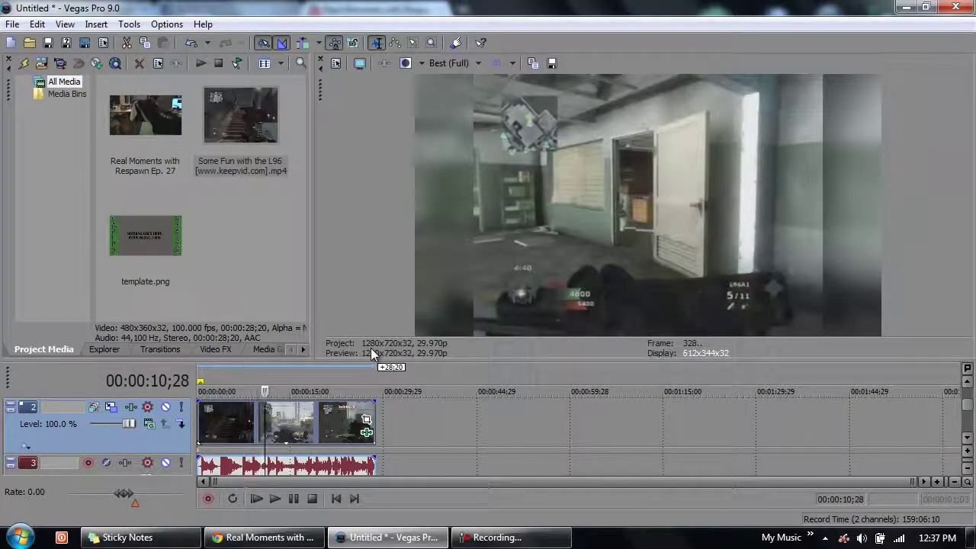
pyautogui.press('Right')
pyautogui.press('Right')
pyautogui.press('Right')
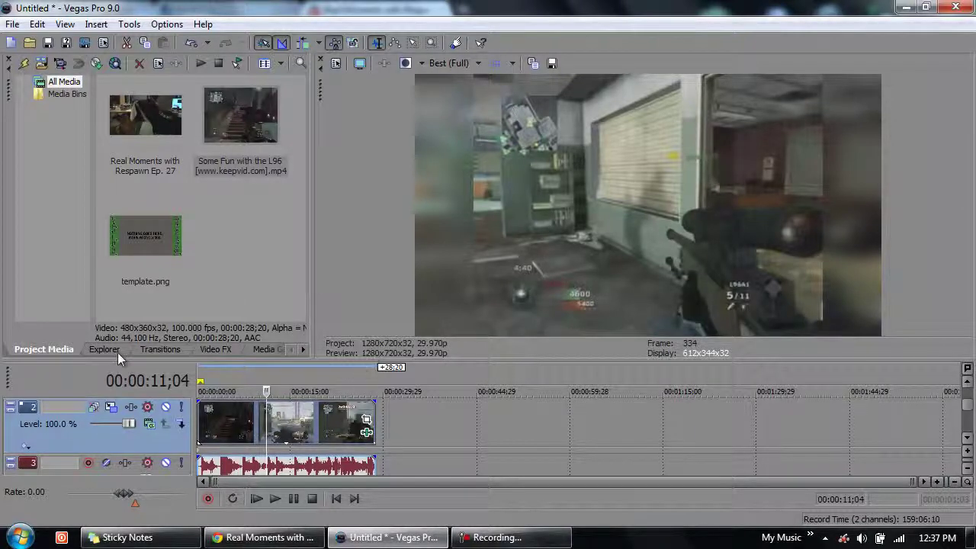
# Delete the video track, then undo the deletion
pyautogui.rightClick(144, 444)
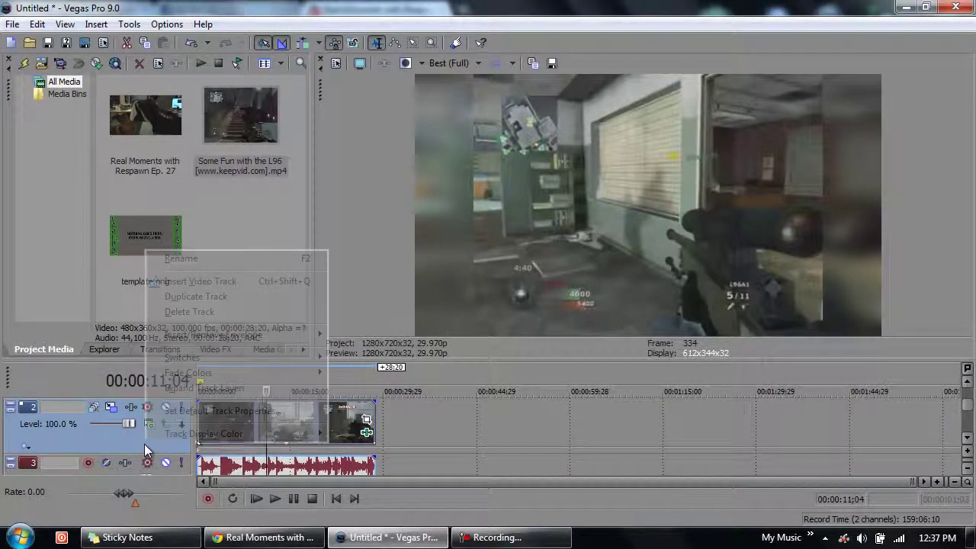
pyautogui.click(190, 311)
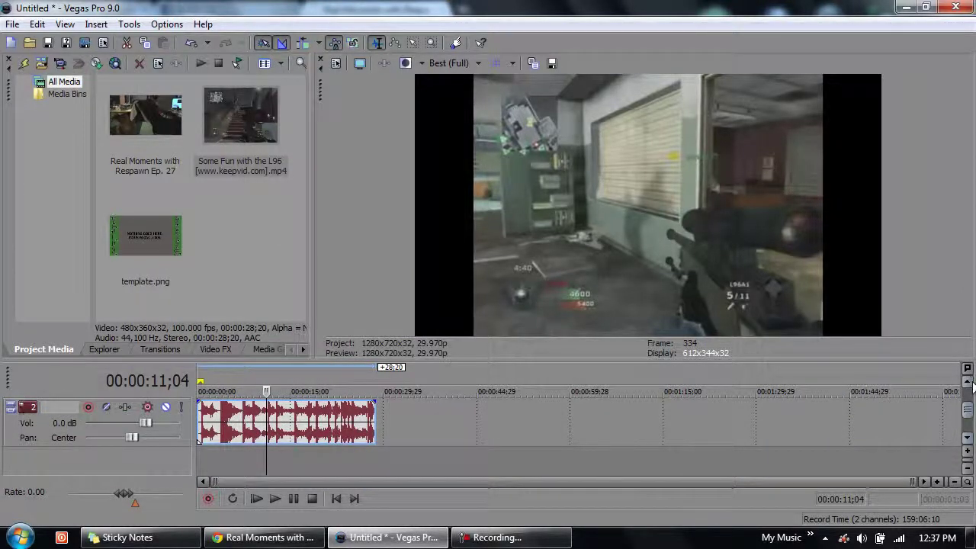
pyautogui.hotkey('ctrl', 'z')
# Insert an empty video track and move it below the gameplay track
pyautogui.rightClick(175, 440)
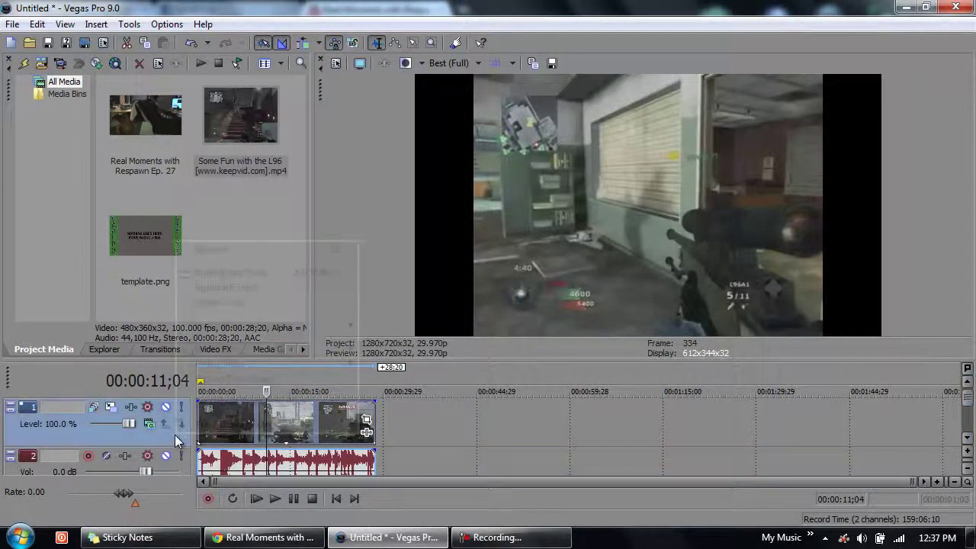
pyautogui.click(232, 272)
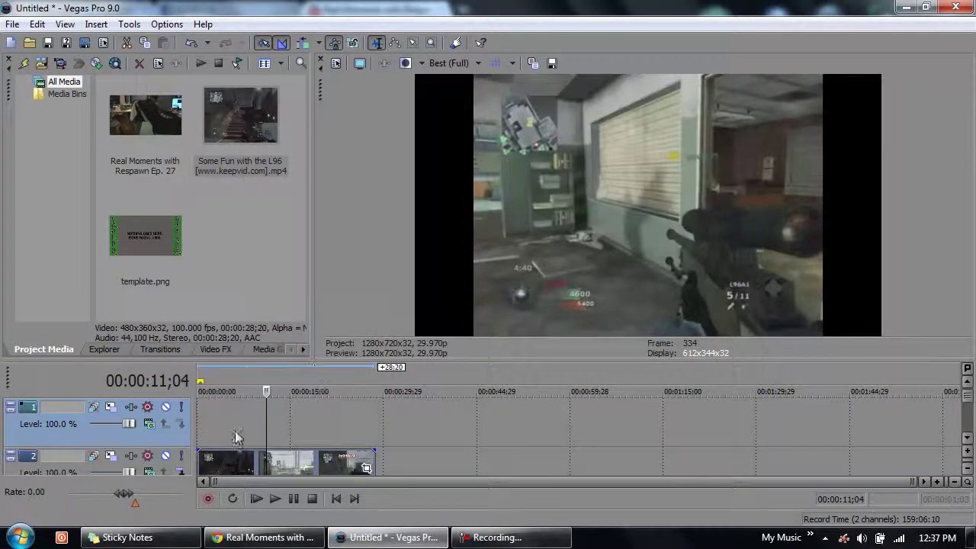
pyautogui.click(7, 469)
pyautogui.moveTo(13, 431); pyautogui.dragTo(25, 474)
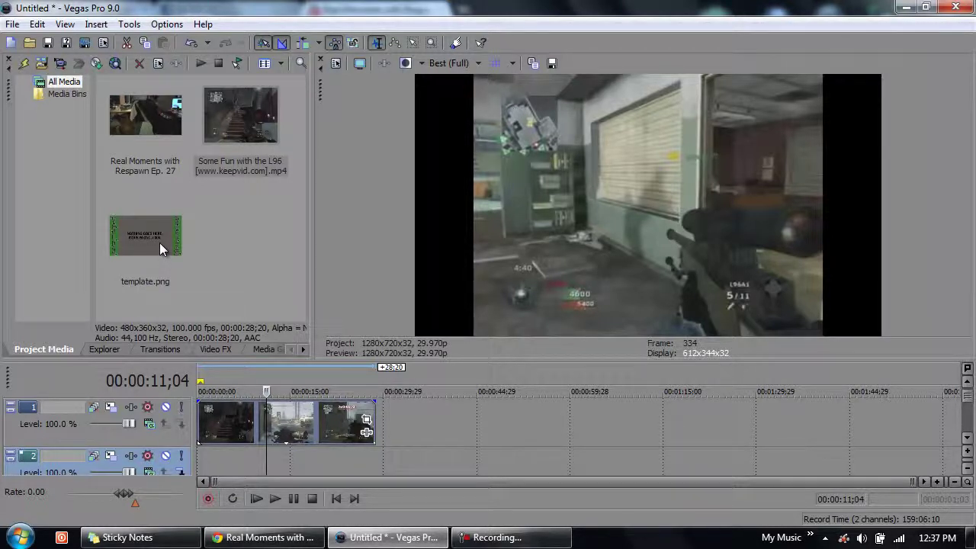
# Drop template.png onto the empty lower video track
pyautogui.moveTo(160, 243); pyautogui.dragTo(384, 465)
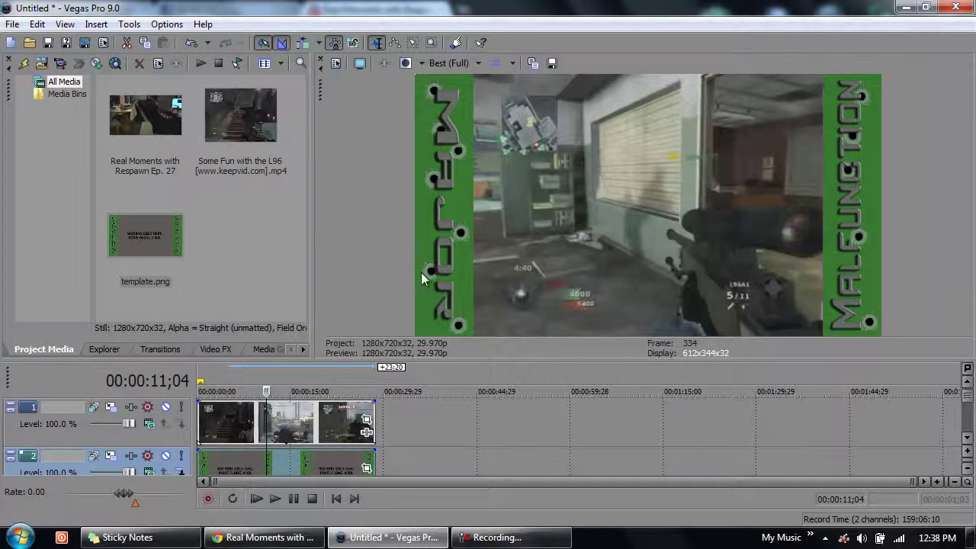
# Delete the gameplay, template and audio tracks
pyautogui.click(145, 440)
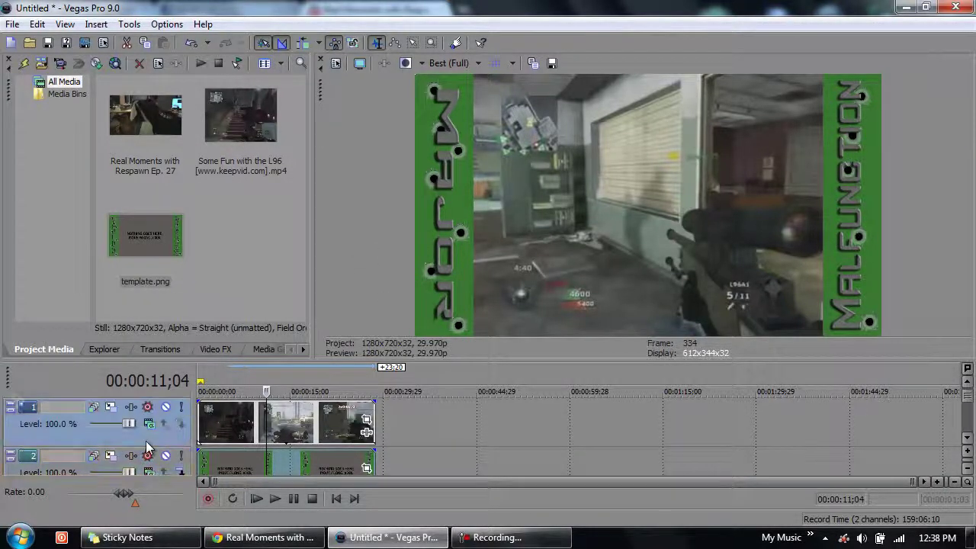
pyautogui.press('Delete')
pyautogui.click(146, 440)
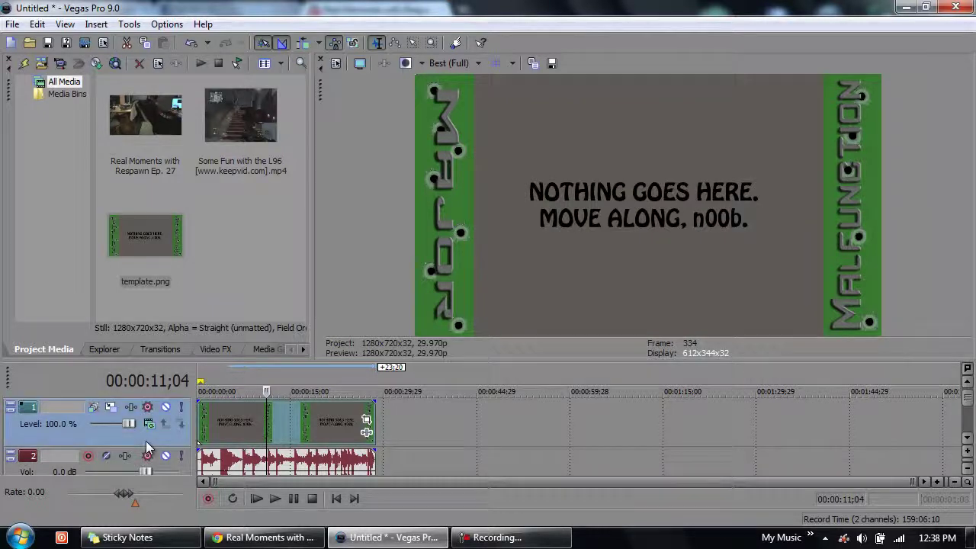
pyautogui.press('Delete')
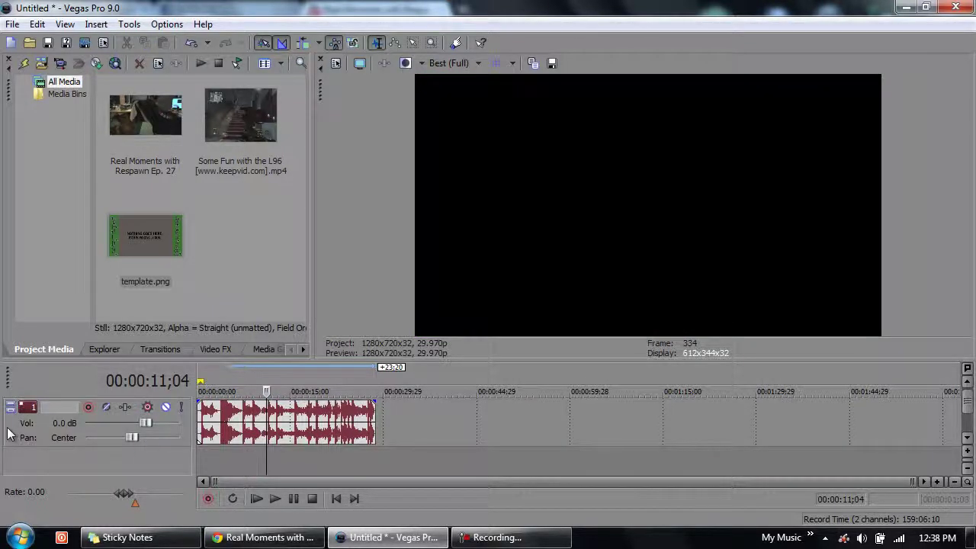
pyautogui.click(39, 424)
pyautogui.press('Delete')
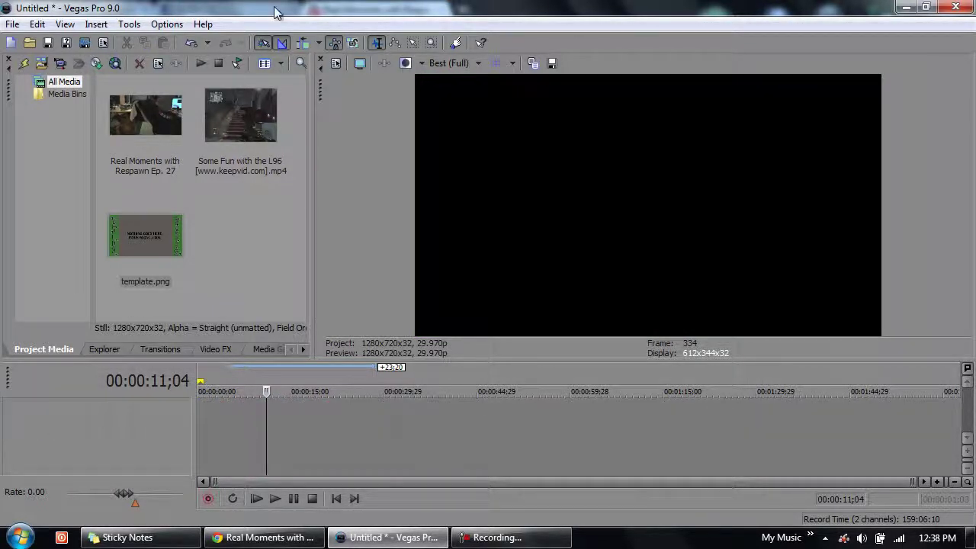
# Add the Real Moments with Respawn Ep. 27 clip to the empty timeline
pyautogui.moveTo(153, 107); pyautogui.dragTo(274, 358)
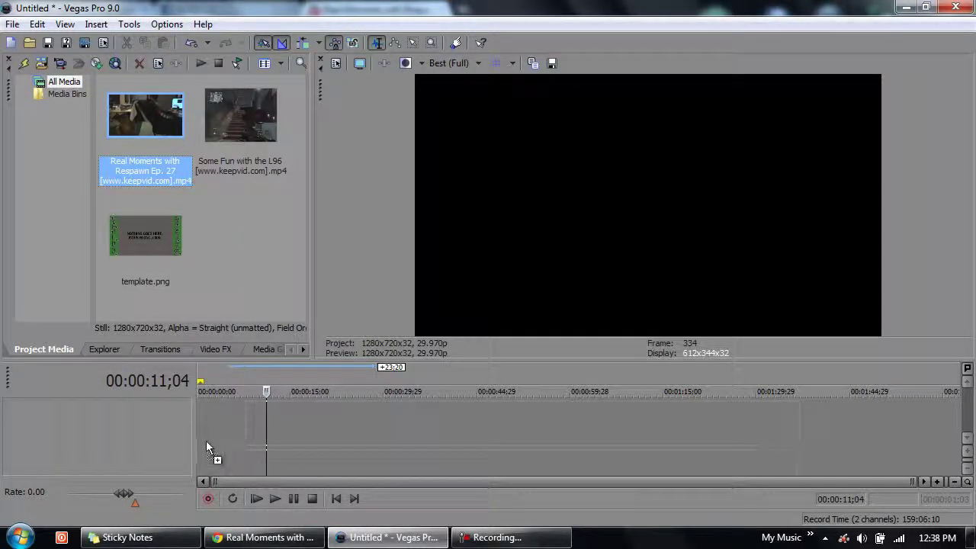
pyautogui.moveTo(206, 448); pyautogui.dragTo(204, 450)
pyautogui.click(386, 423)
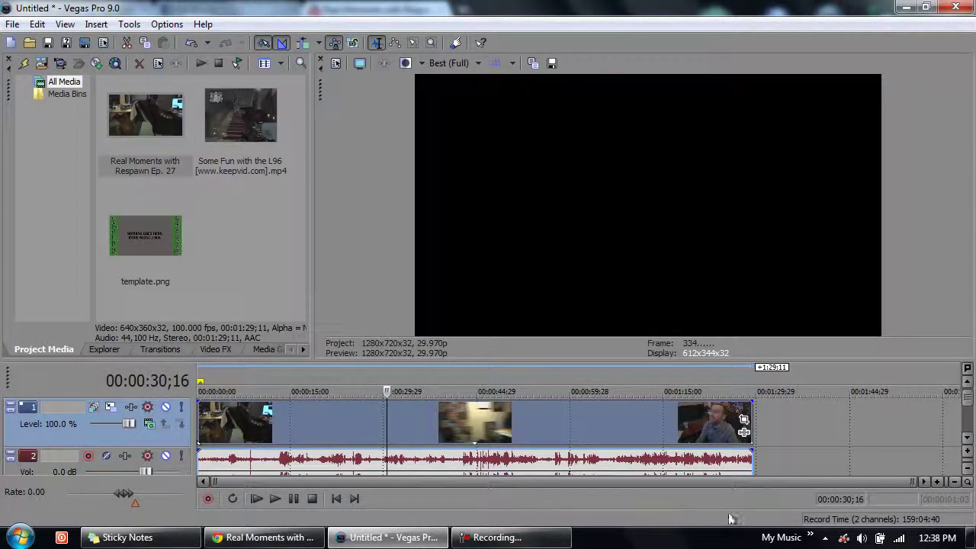
pyautogui.click(453, 431)
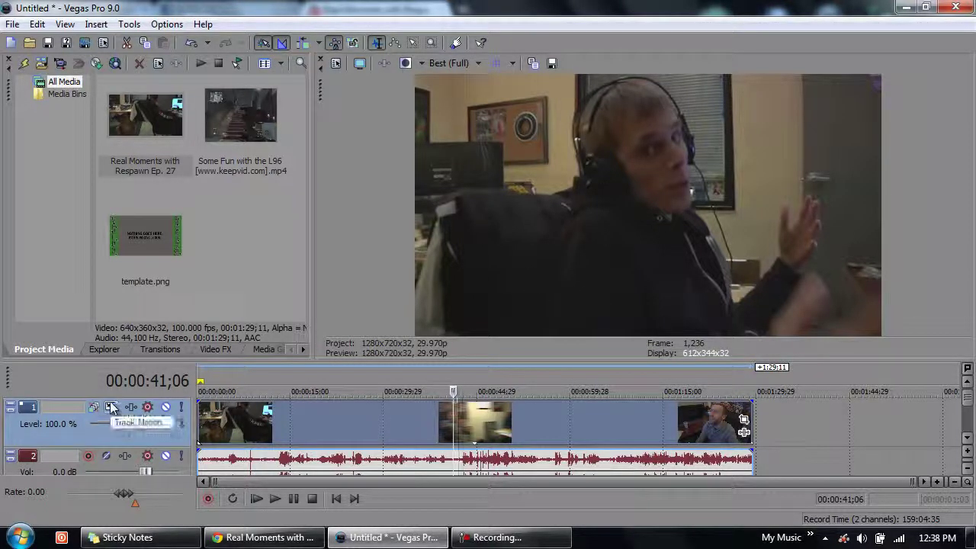
# Duplicate the webcam video track
pyautogui.rightClick(126, 432)
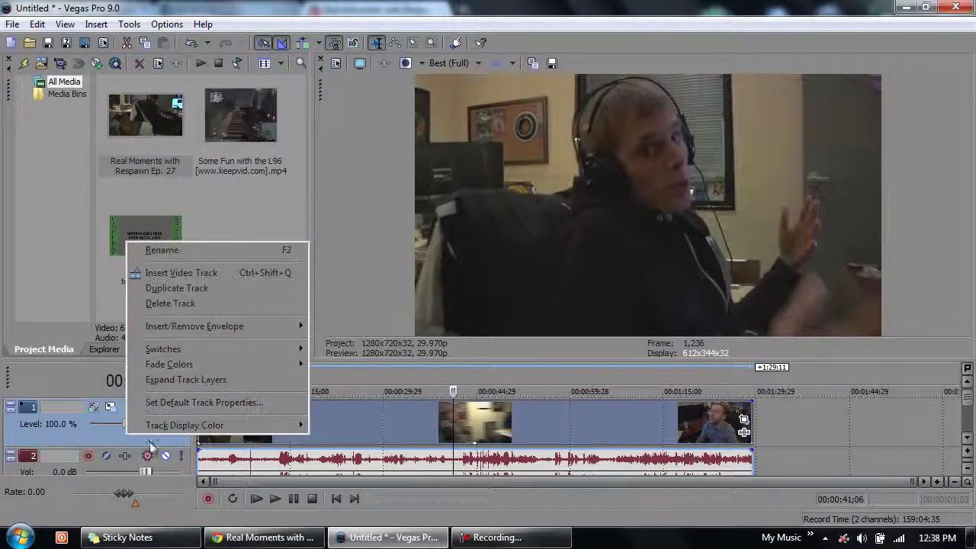
pyautogui.click(203, 294)
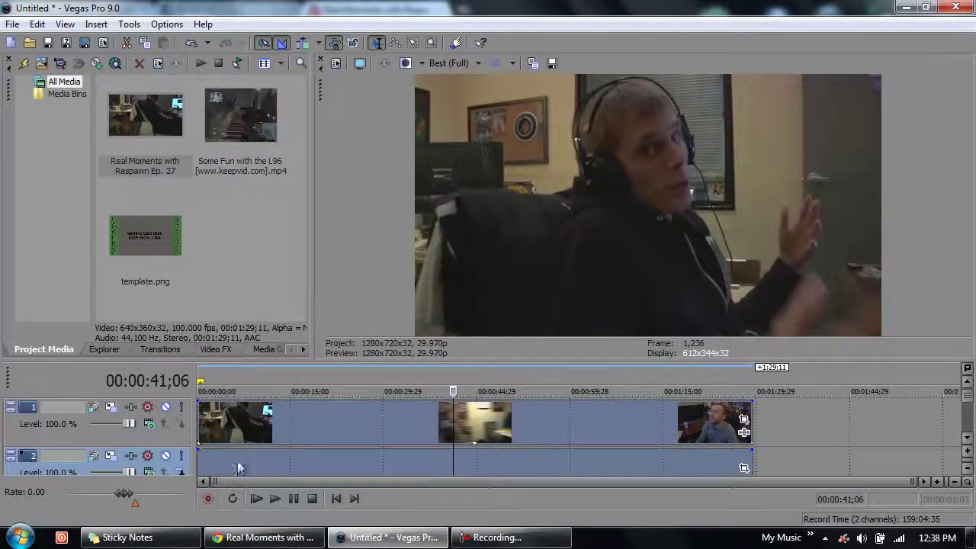
pyautogui.click(111, 408)
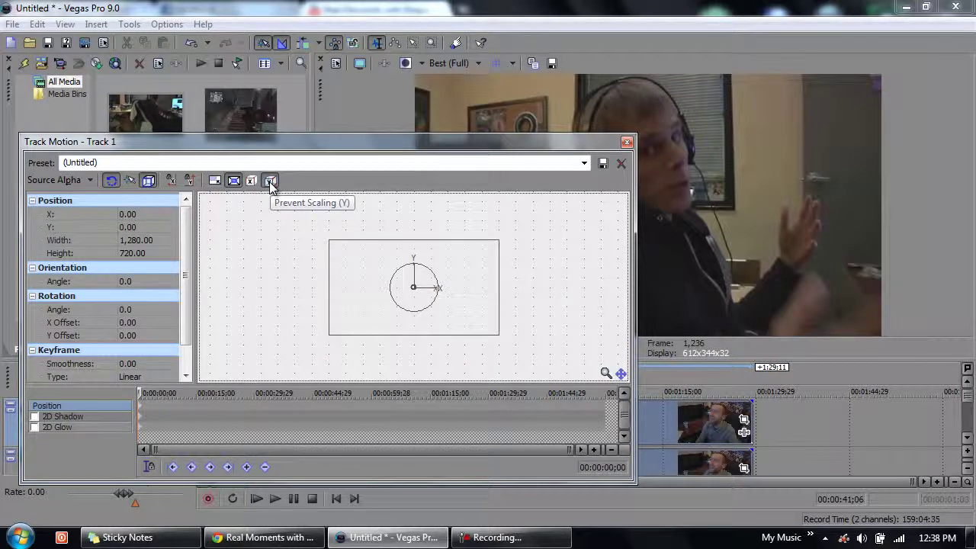
# Shrink track 1 to 1,058 × 595.13 with aspect ratio locked
pyautogui.click(271, 183)
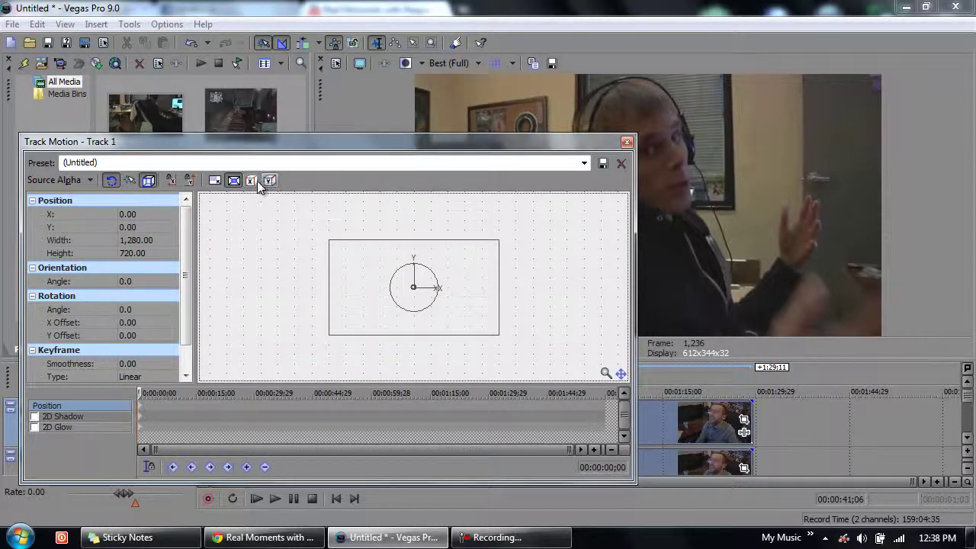
pyautogui.click(268, 183)
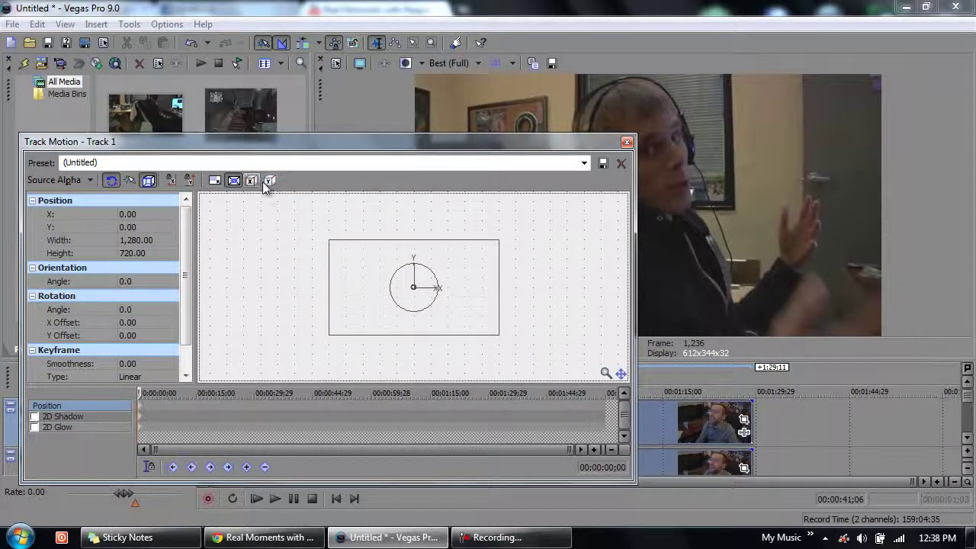
pyautogui.click(215, 181)
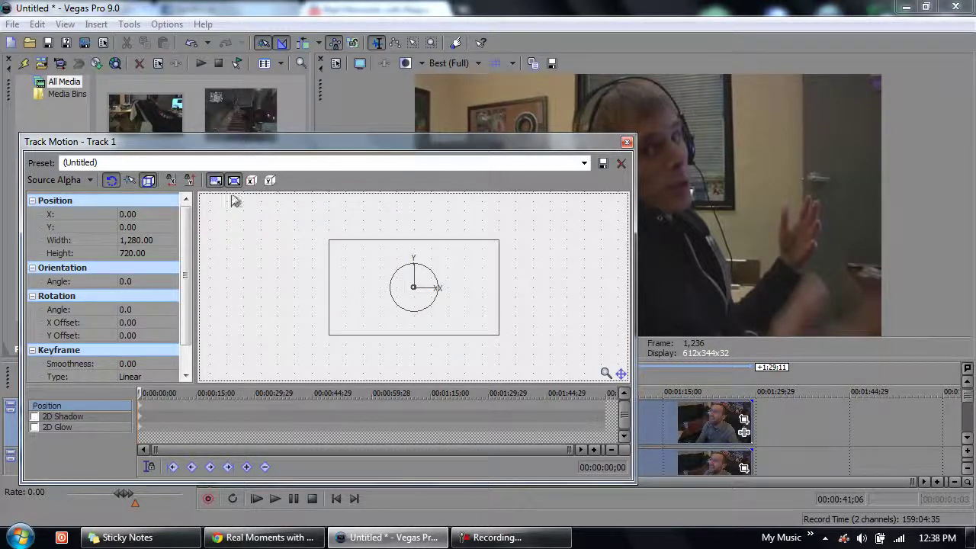
pyautogui.moveTo(485, 141); pyautogui.dragTo(469, 129)
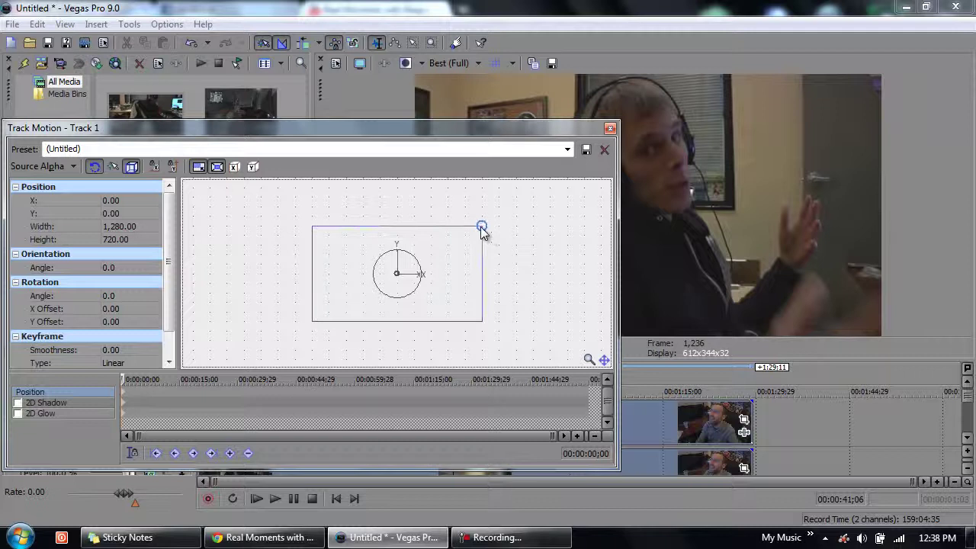
pyautogui.moveTo(483, 228)
pyautogui.mouseDown()
pyautogui.moveTo(460, 254)
pyautogui.moveTo(467, 234)
pyautogui.mouseUp()
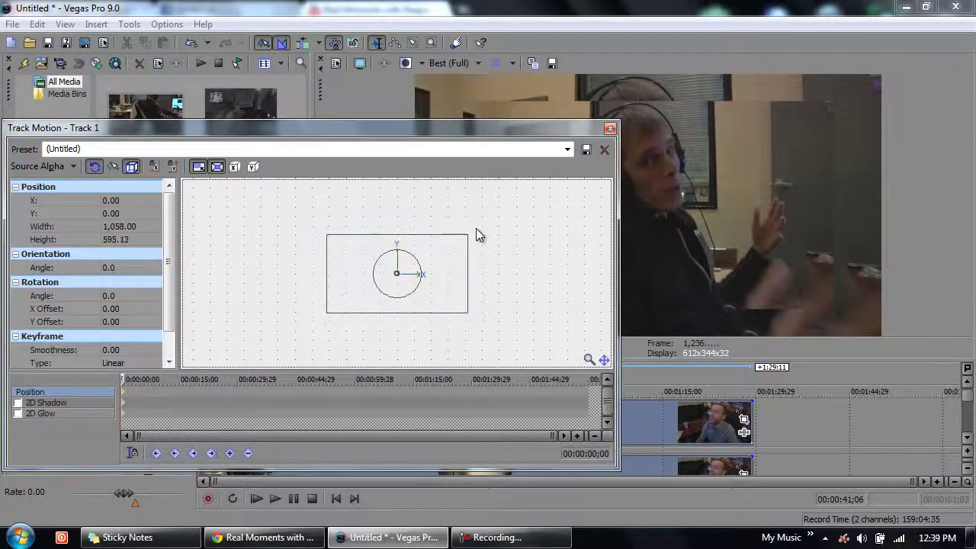
# Add Sony Gaussian Blur to the track 2 webcam clip
pyautogui.click(611, 130)
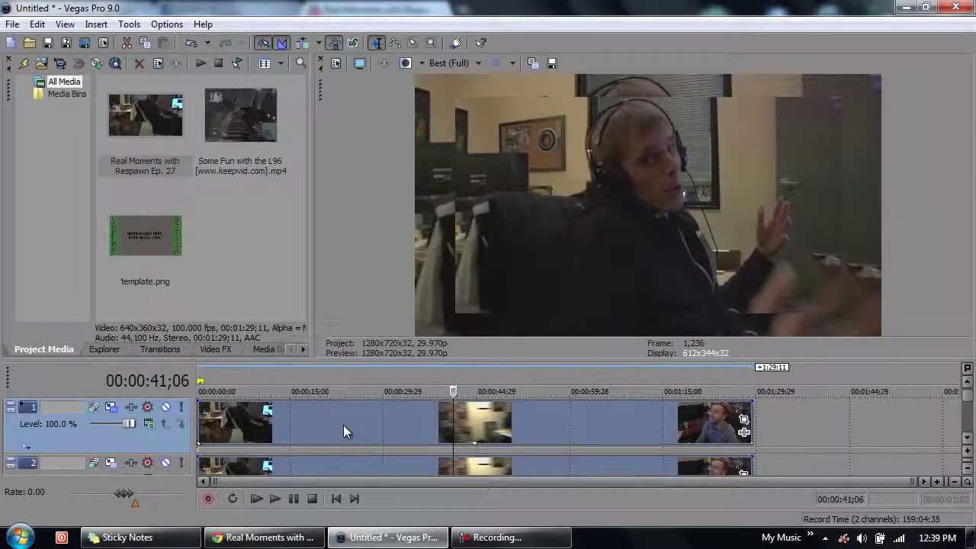
pyautogui.click(96, 470)
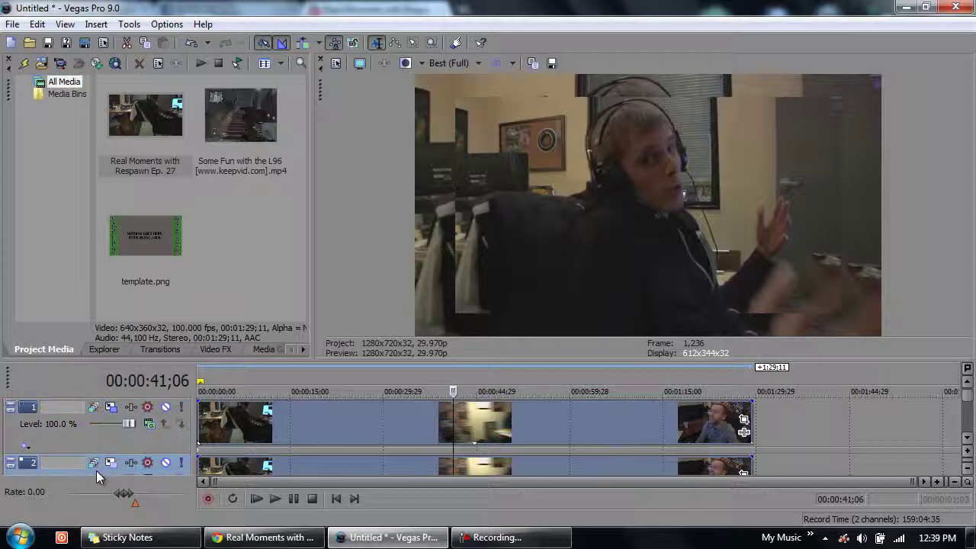
pyautogui.click(967, 438)
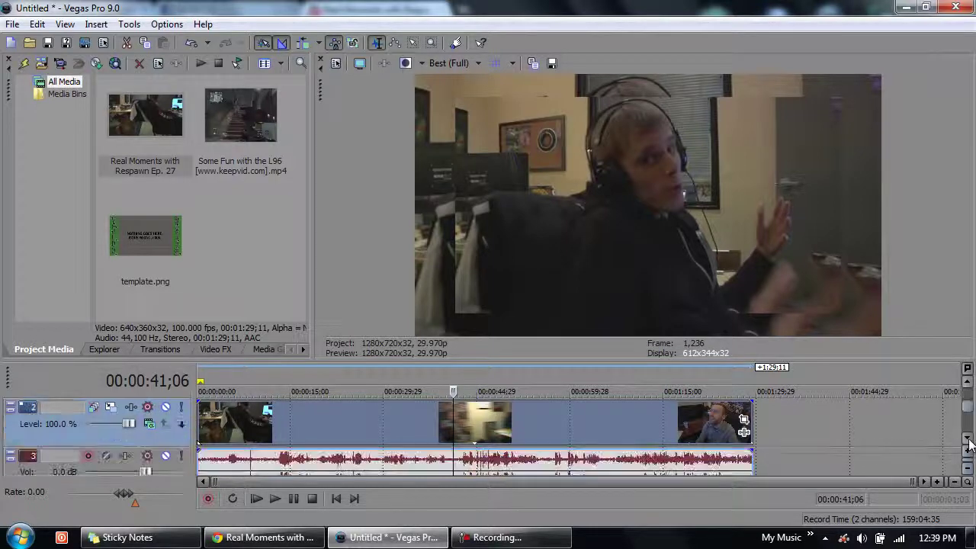
pyautogui.click(743, 432)
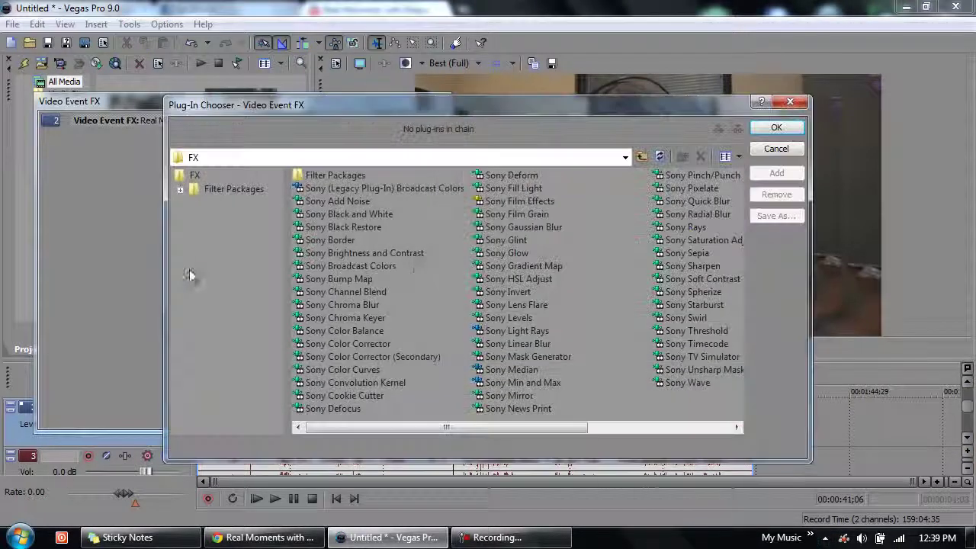
pyautogui.doubleClick(523, 227)
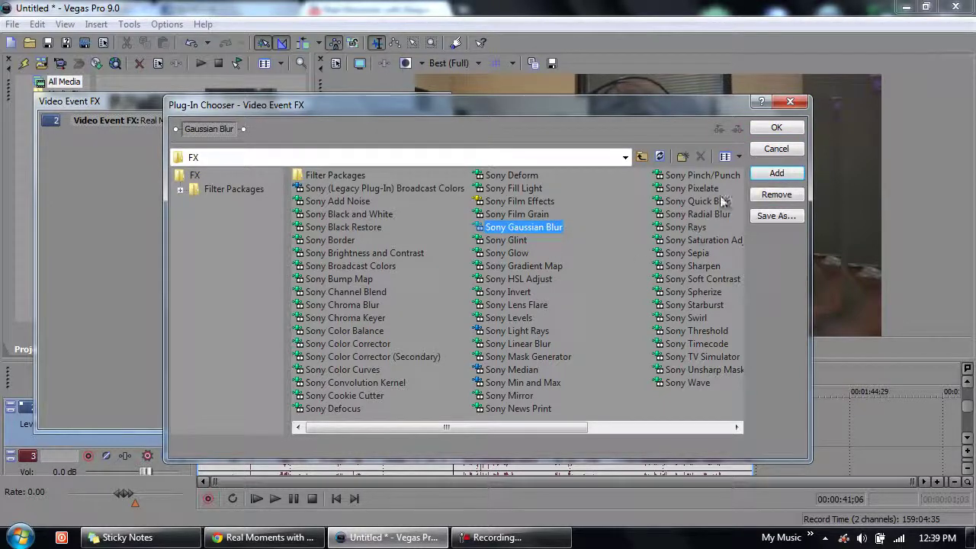
pyautogui.click(776, 128)
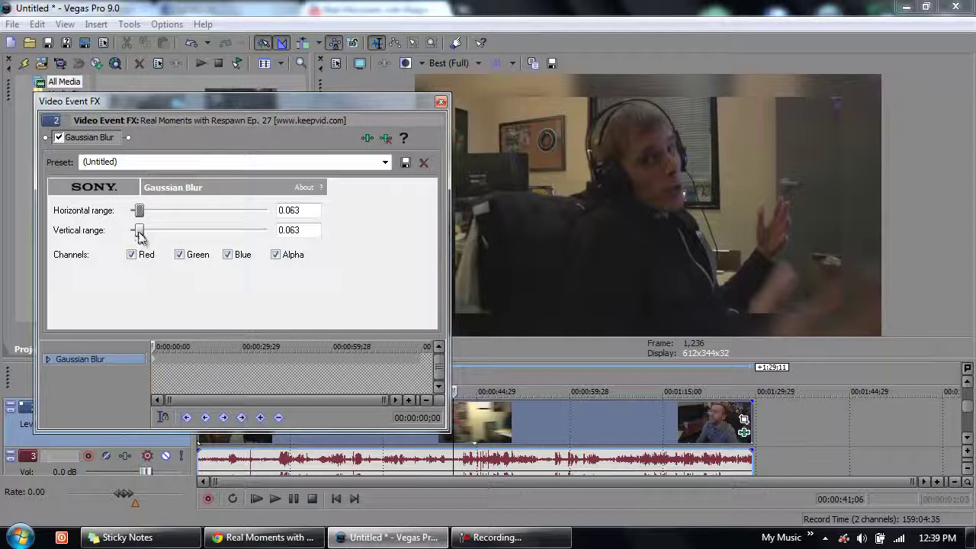
# Raise the blur's vertical range to 0.173
pyautogui.moveTo(139, 233); pyautogui.dragTo(153, 236)
pyautogui.scroll(5, 309, 230)
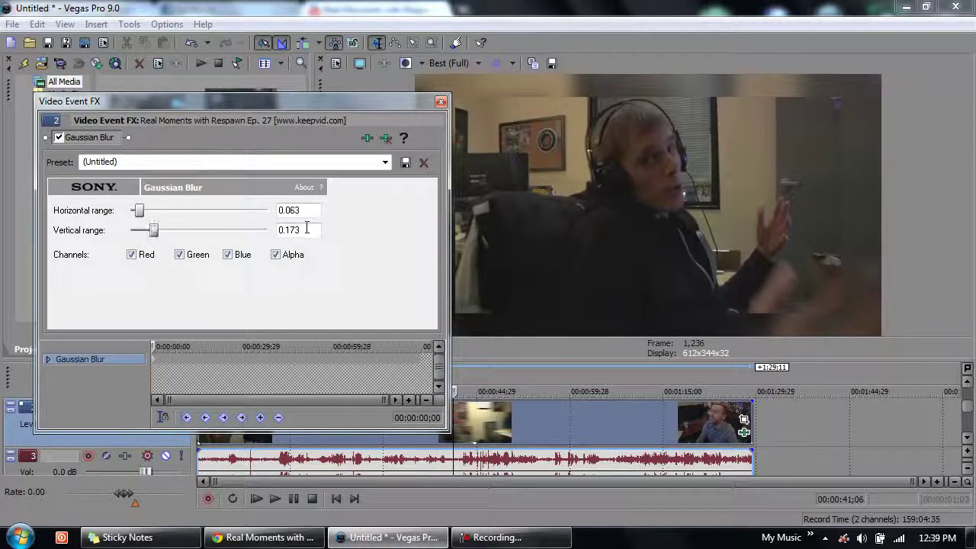
pyautogui.click(441, 101)
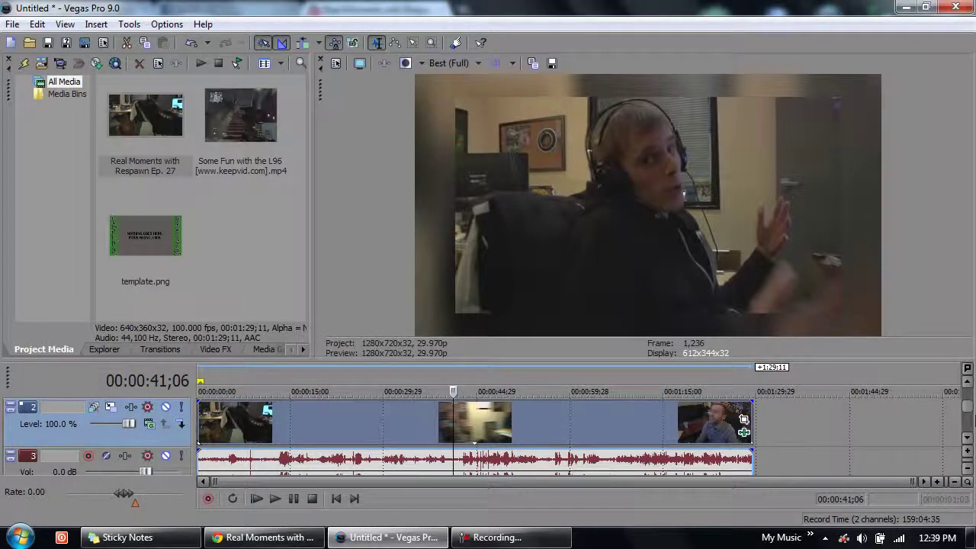
pyautogui.click(969, 385)
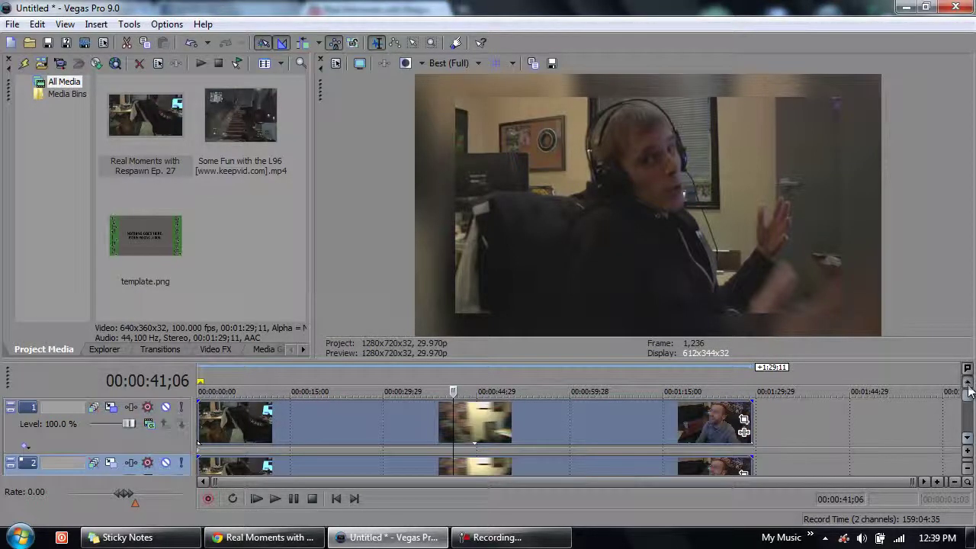
# Add the Sony Border effect to the track 1 clip's event FX
pyautogui.click(744, 433)
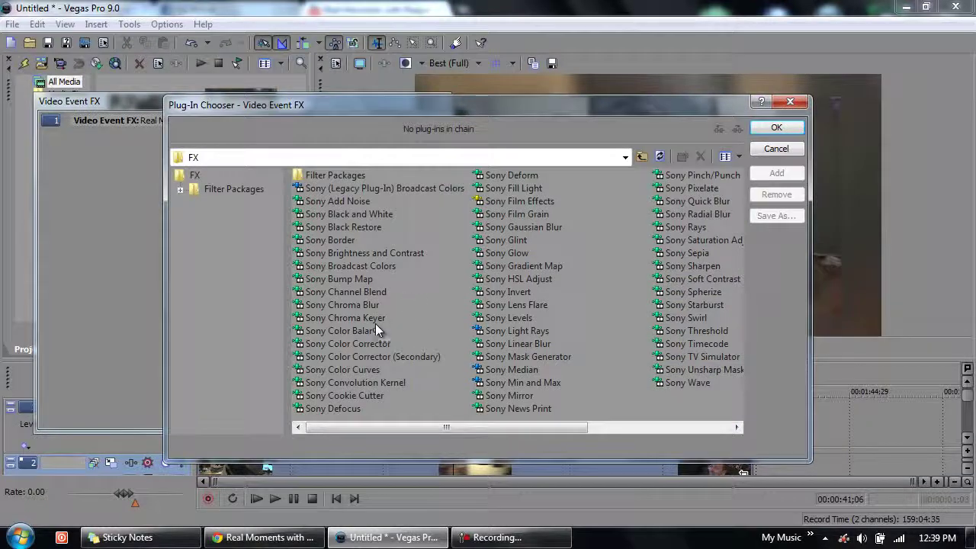
pyautogui.click(335, 241)
pyautogui.click(776, 173)
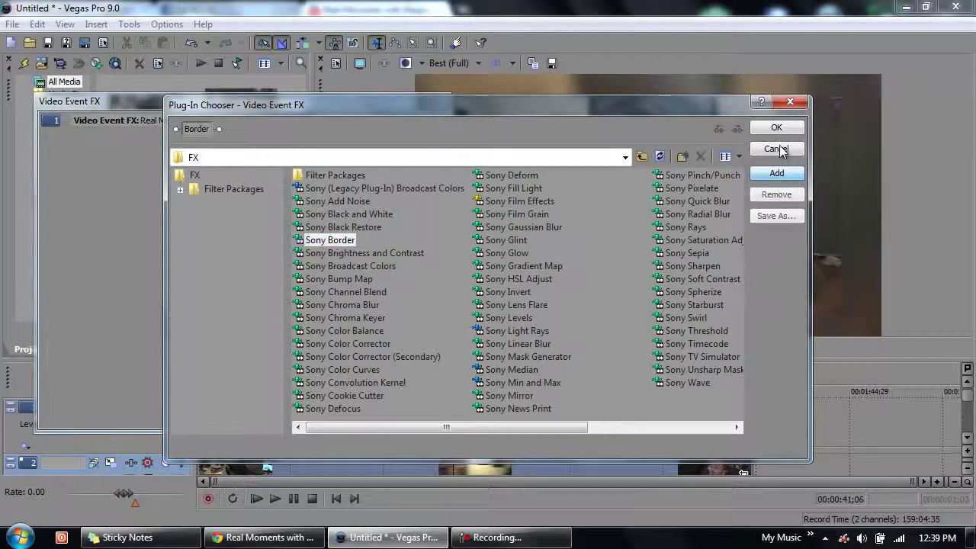
pyautogui.click(777, 128)
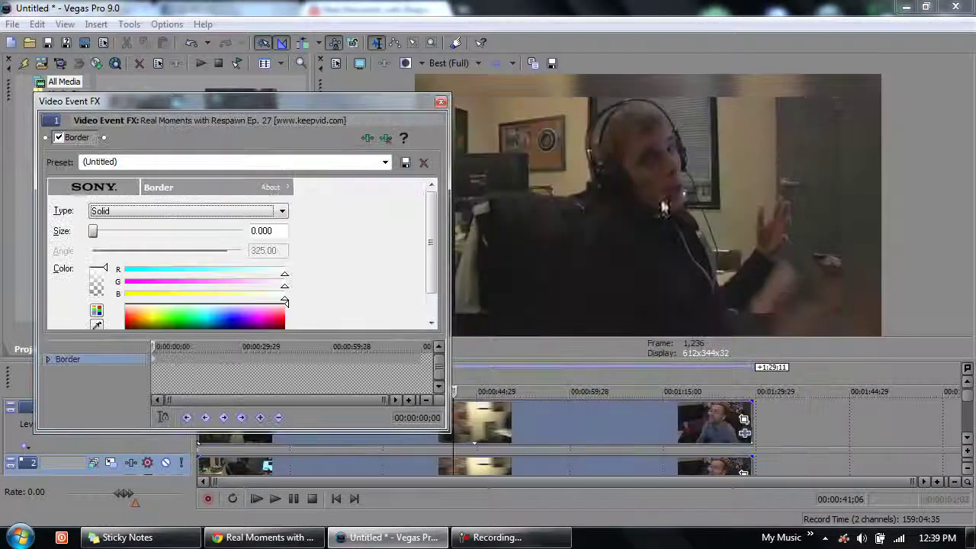
# Set the border Type to Beveled and its Size to 0.03
pyautogui.click(212, 212)
pyautogui.click(159, 236)
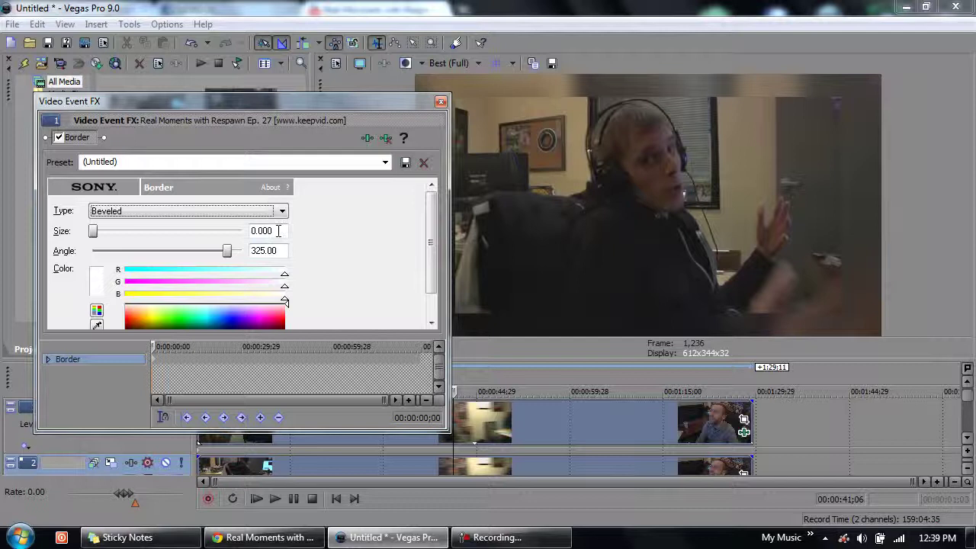
pyautogui.moveTo(276, 231); pyautogui.dragTo(264, 237)
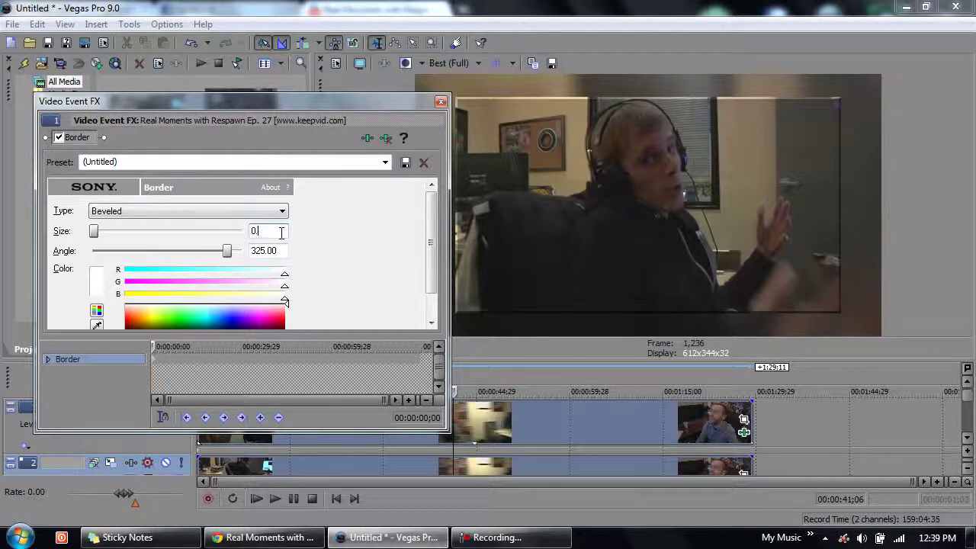
pyautogui.press('Return')
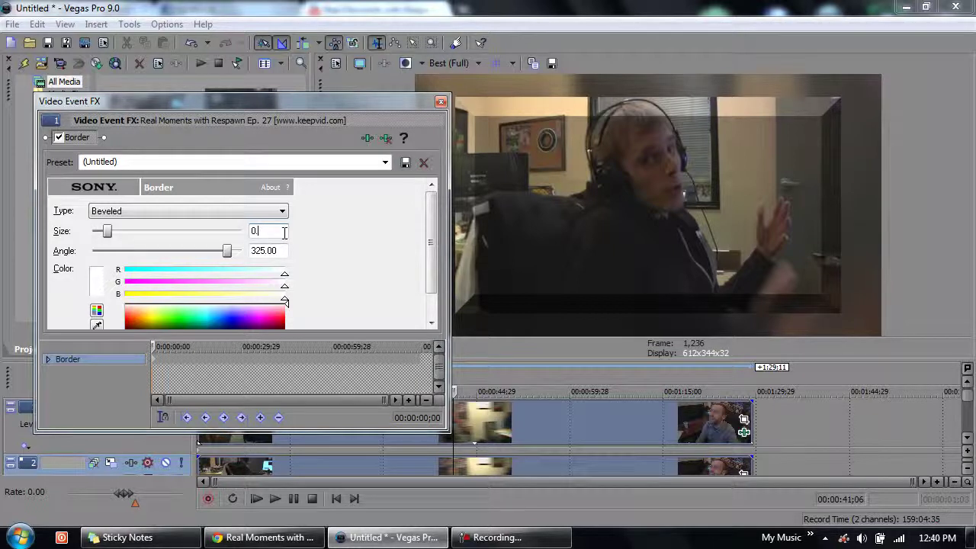
pyautogui.write('0.03')
pyautogui.press('Return')
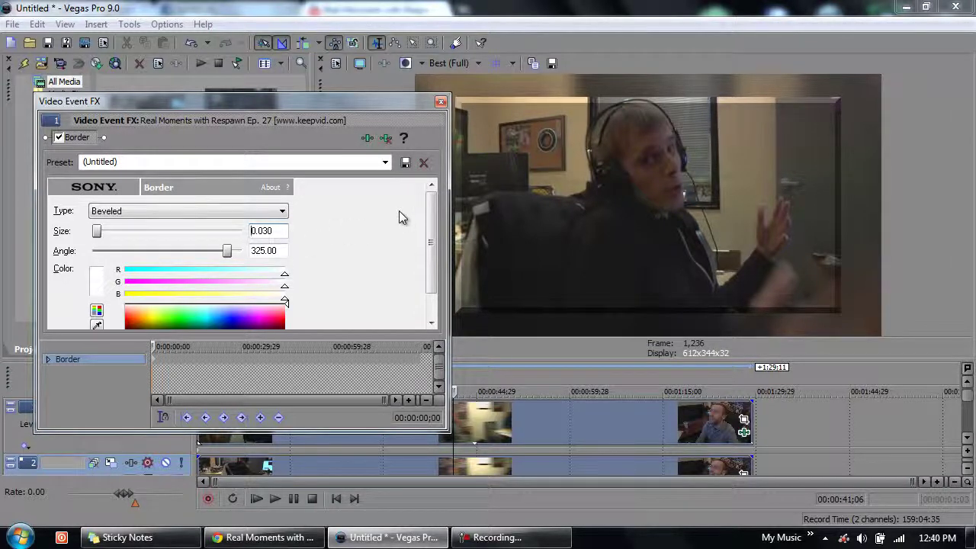
pyautogui.click(280, 233)
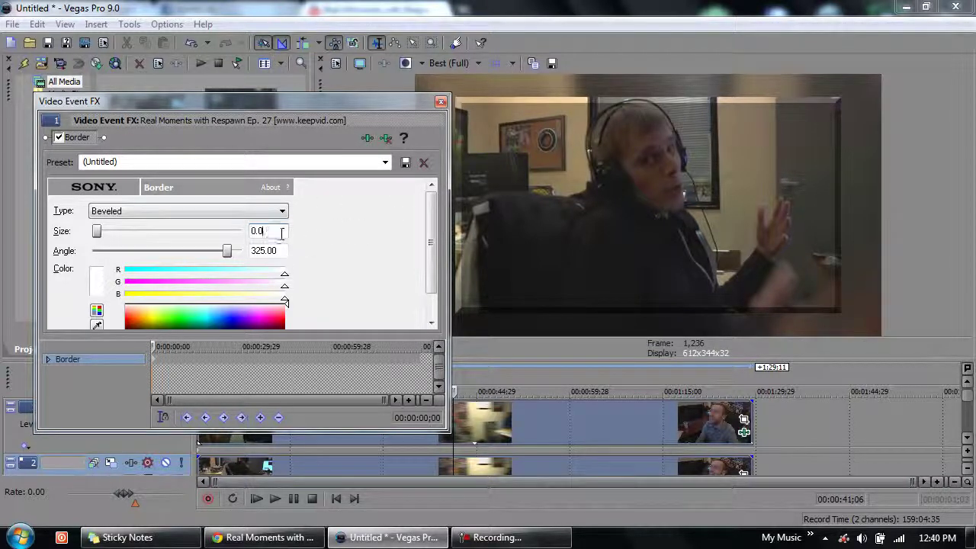